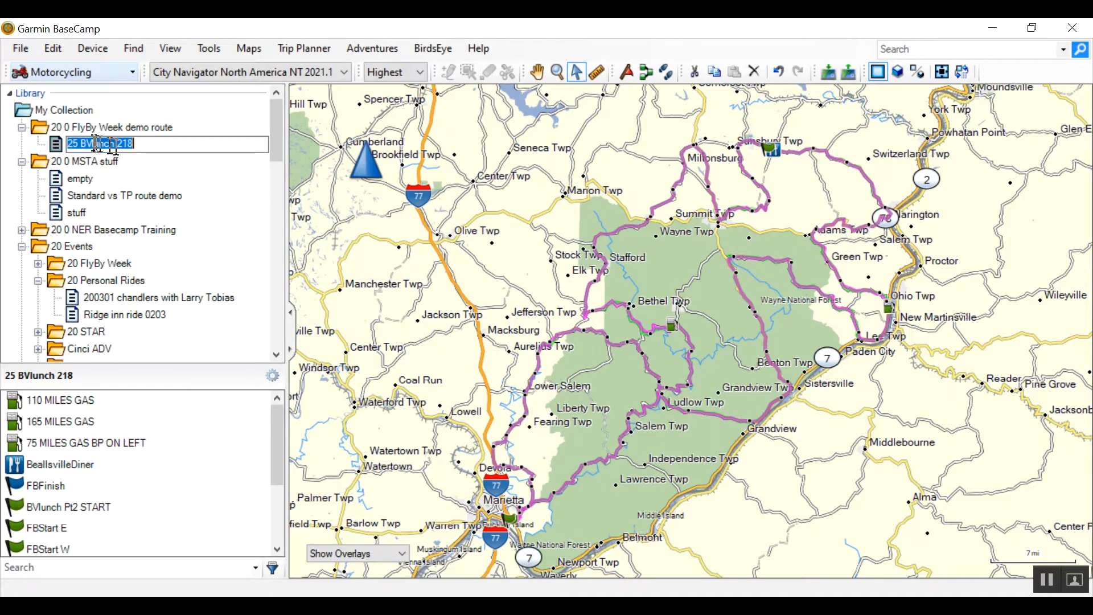
Step: Create a new list named "25 BVlunch 218 TP" in the "20 0 FlyBy Week demo route" folder
{"action": "left_click", "coordinate": [39, 125]}
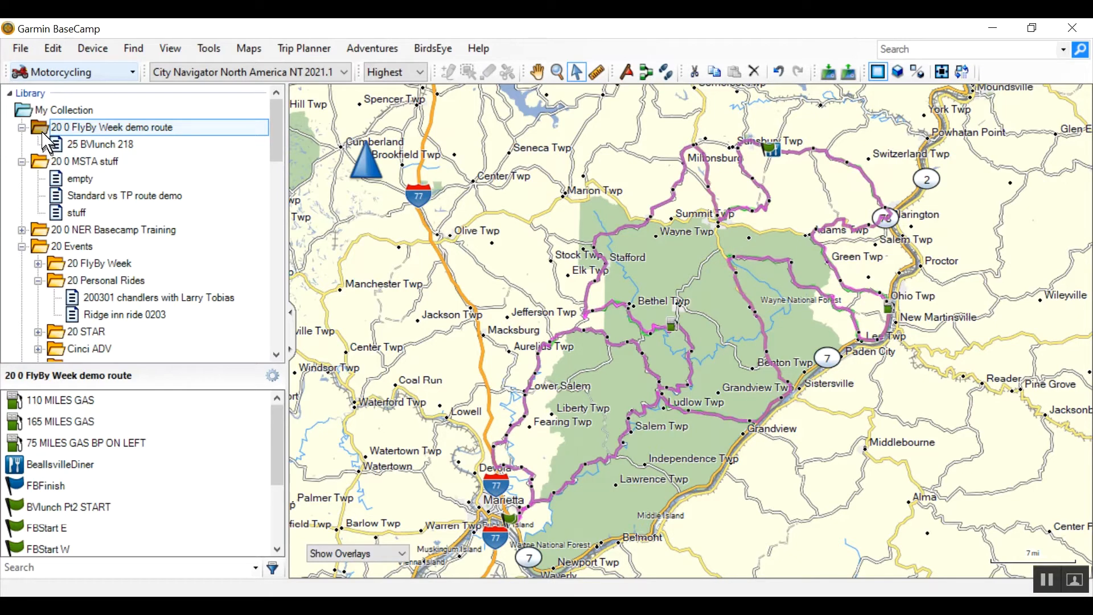
{"action": "right_click", "coordinate": [46, 138]}
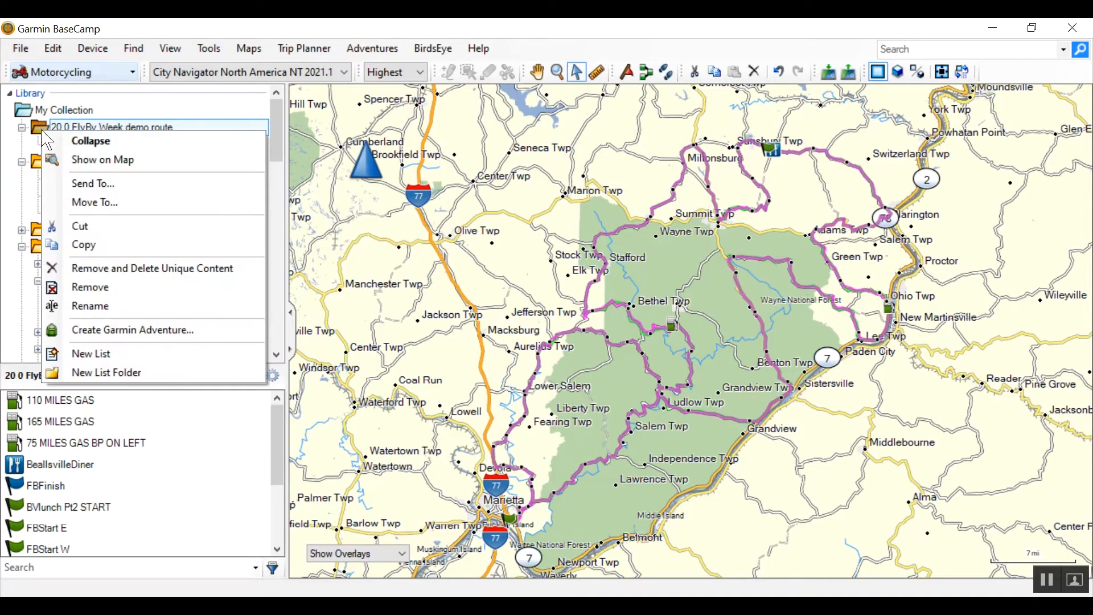
{"action": "left_click", "coordinate": [110, 354]}
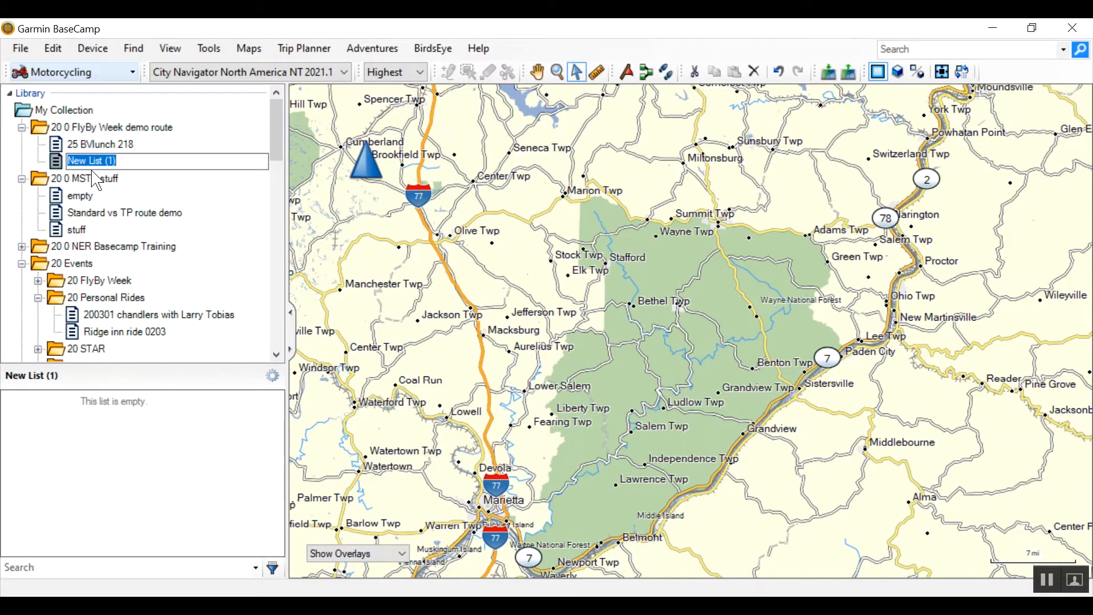
{"action": "type", "text": "25 BVlunch 218"}
{"action": "type", "text": "TP"}
{"action": "key", "text": "Return"}
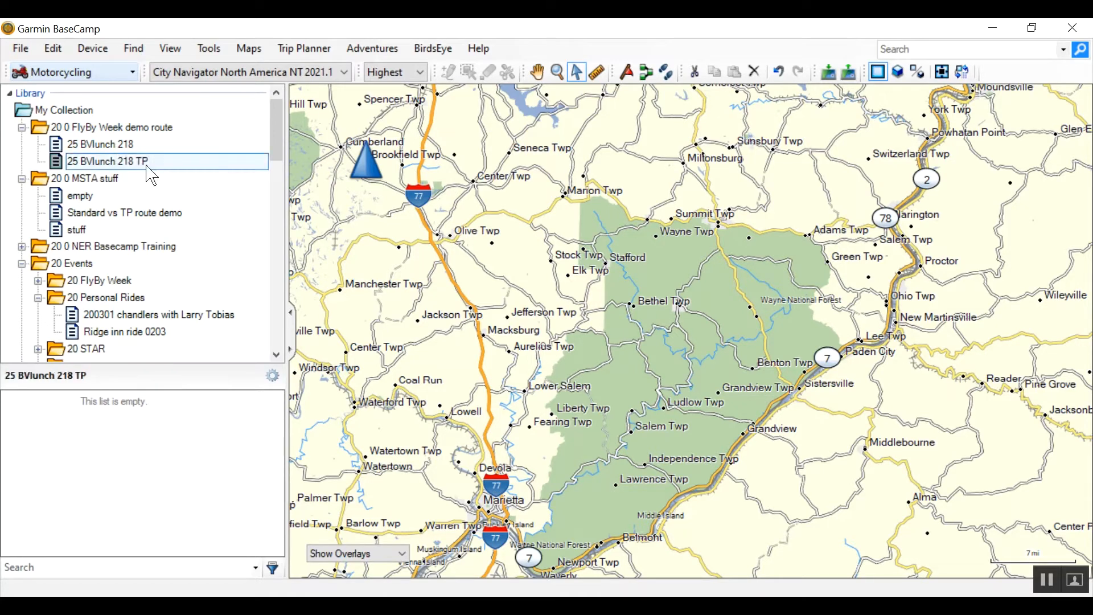
Step: Duplicate the route "25 BVlunch Pt1 110" from the "25 BVlunch 218" list without duplicating its waypoints
{"action": "left_click", "coordinate": [60, 144]}
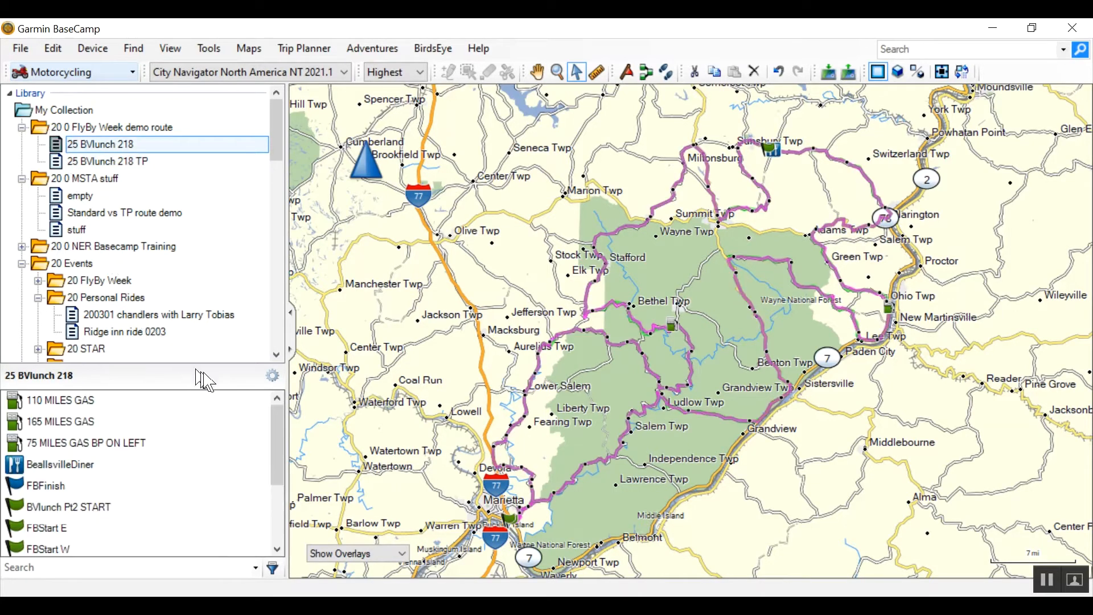
{"action": "left_click_drag", "start_coordinate": [277, 433], "coordinate": [285, 496]}
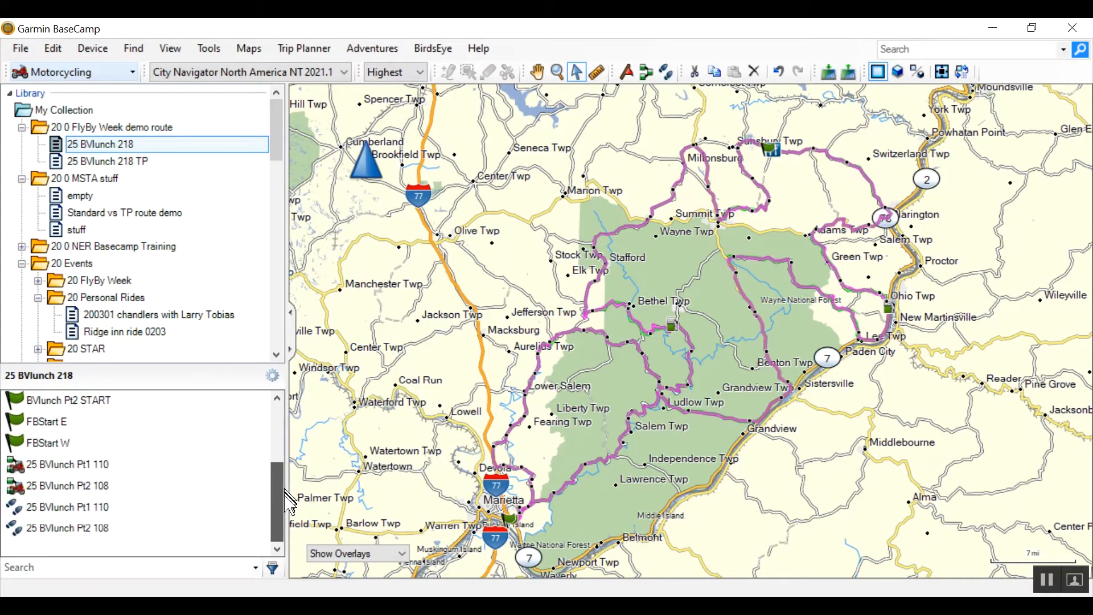
{"action": "left_click", "coordinate": [78, 467]}
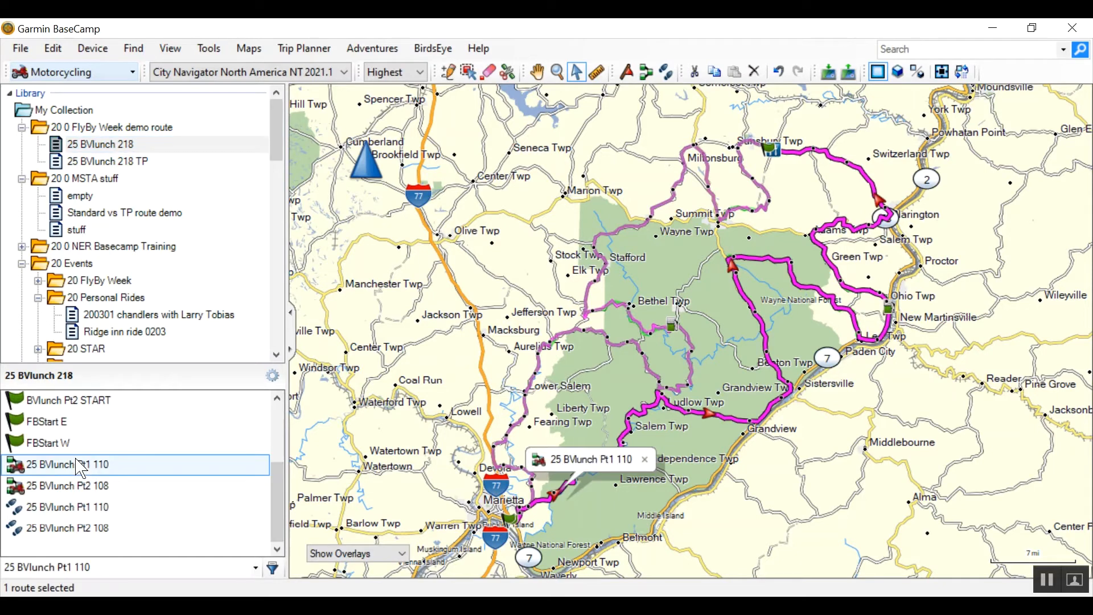
{"action": "right_click", "coordinate": [62, 471]}
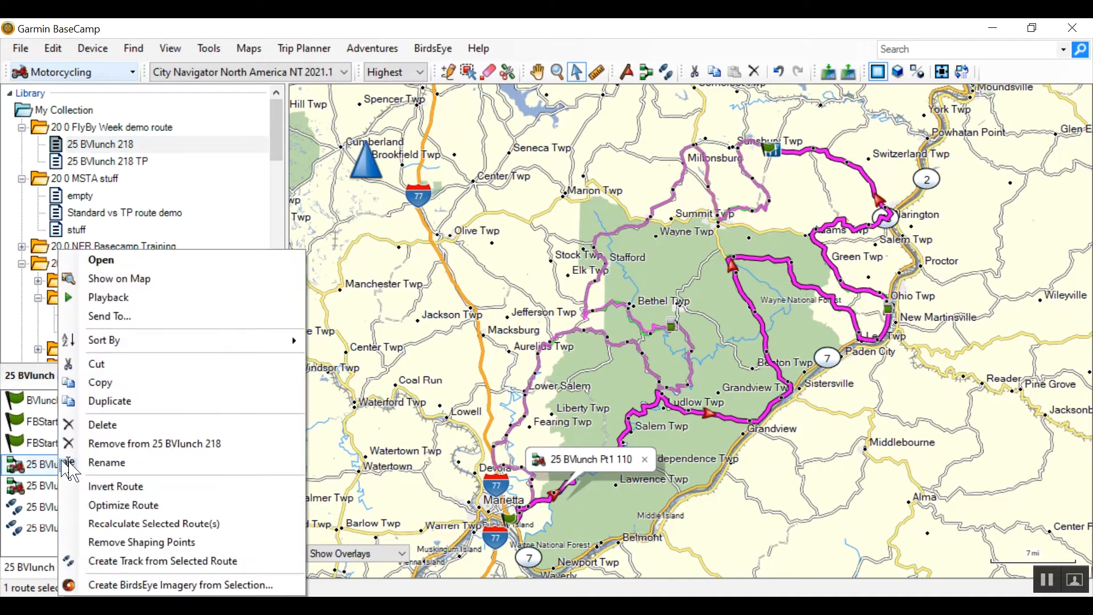
{"action": "left_click", "coordinate": [102, 404]}
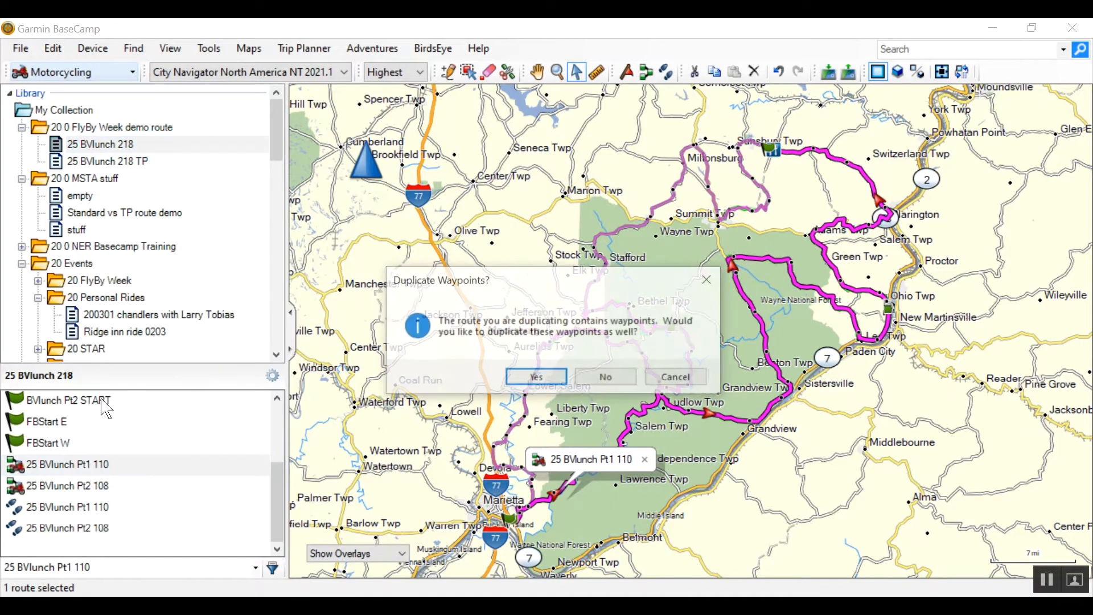
{"action": "left_click", "coordinate": [607, 378]}
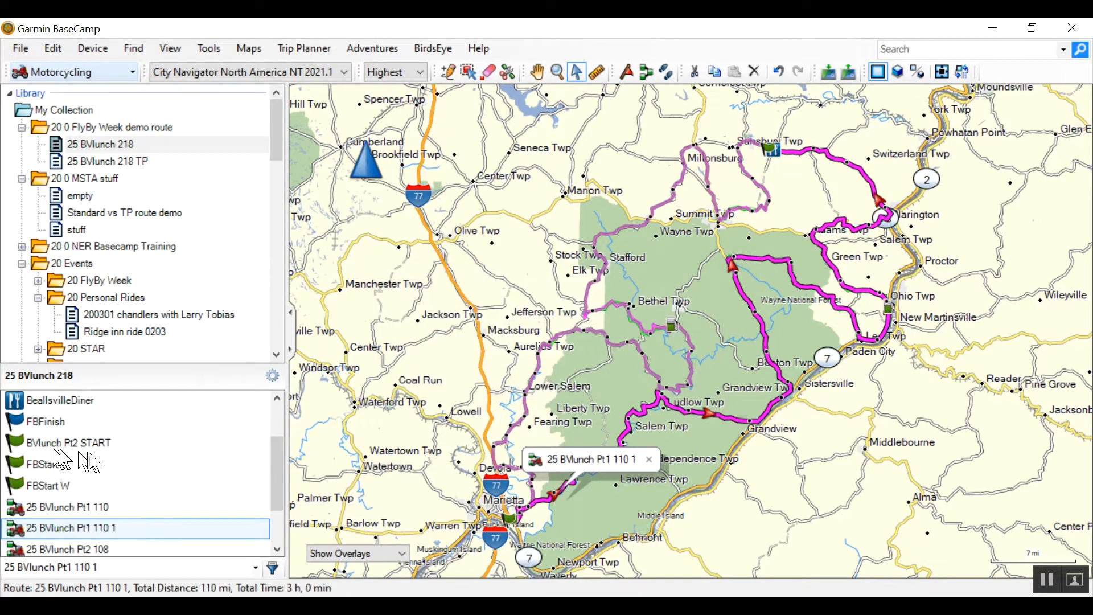
Step: Duplicate the route "25 BVlunch Pt2 108" without duplicating its waypoints
{"action": "left_click", "coordinate": [84, 549]}
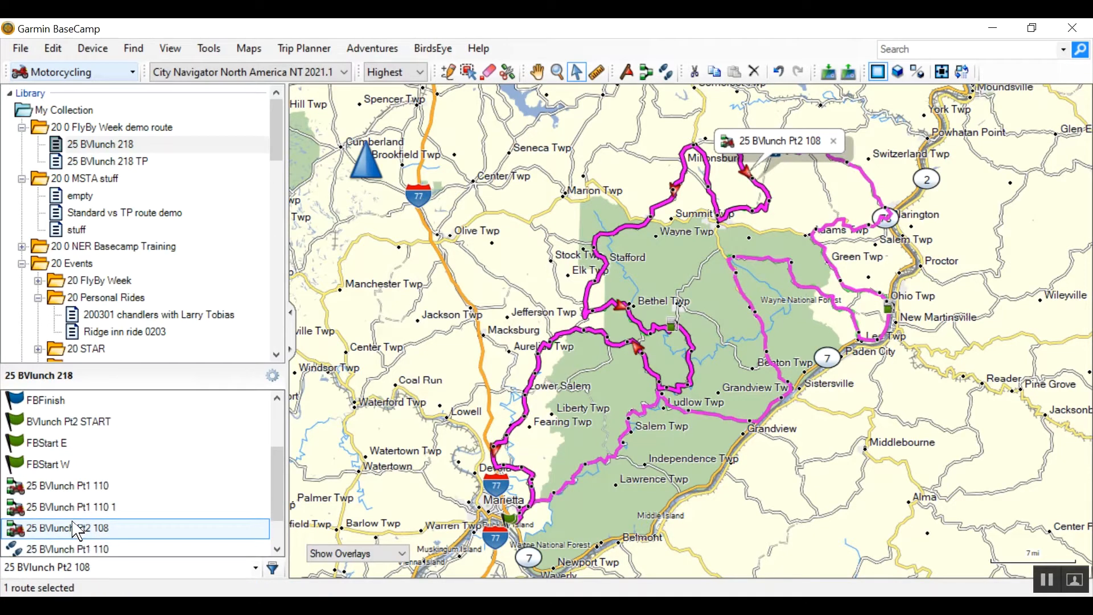
{"action": "right_click", "coordinate": [73, 523]}
{"action": "left_click", "coordinate": [126, 398]}
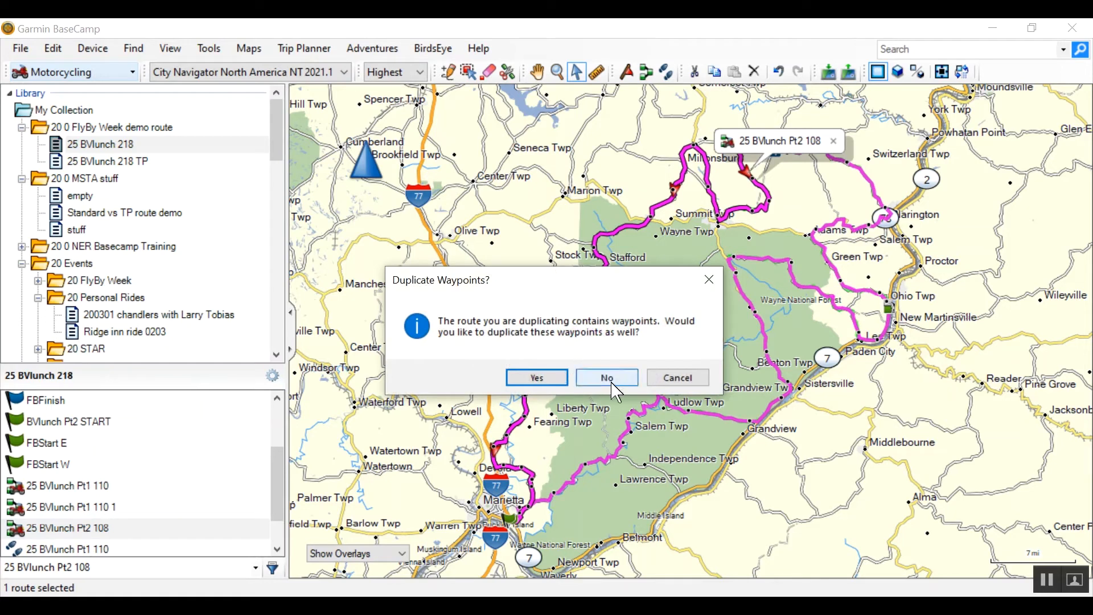
{"action": "left_click", "coordinate": [611, 382]}
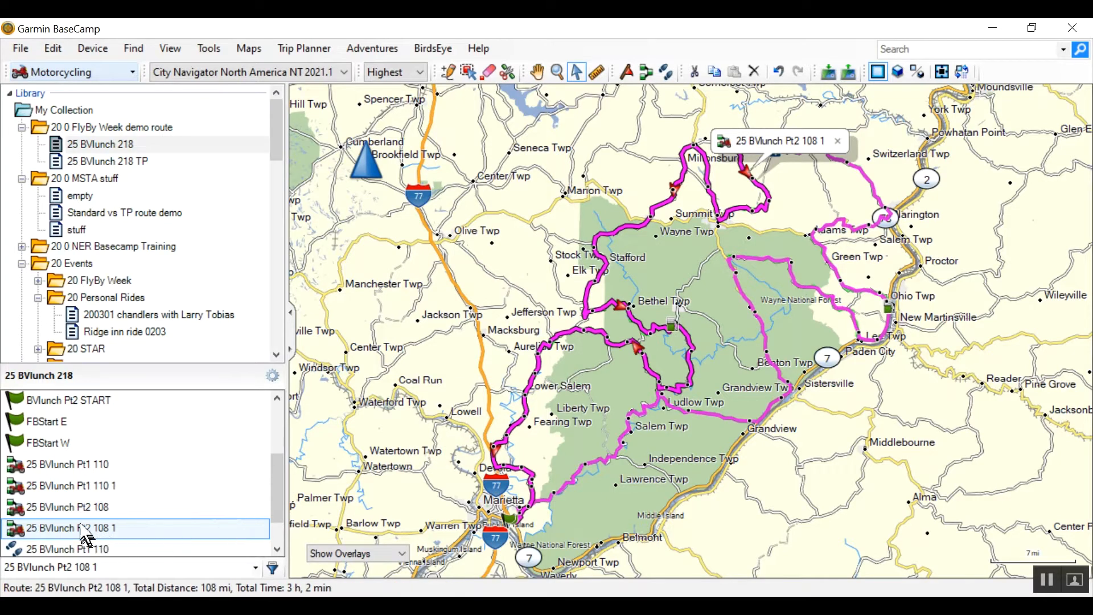
Step: Rename the duplicated Pt1 route as "25 BVlunch Pt1 110 TP"
{"action": "left_click", "coordinate": [95, 487]}
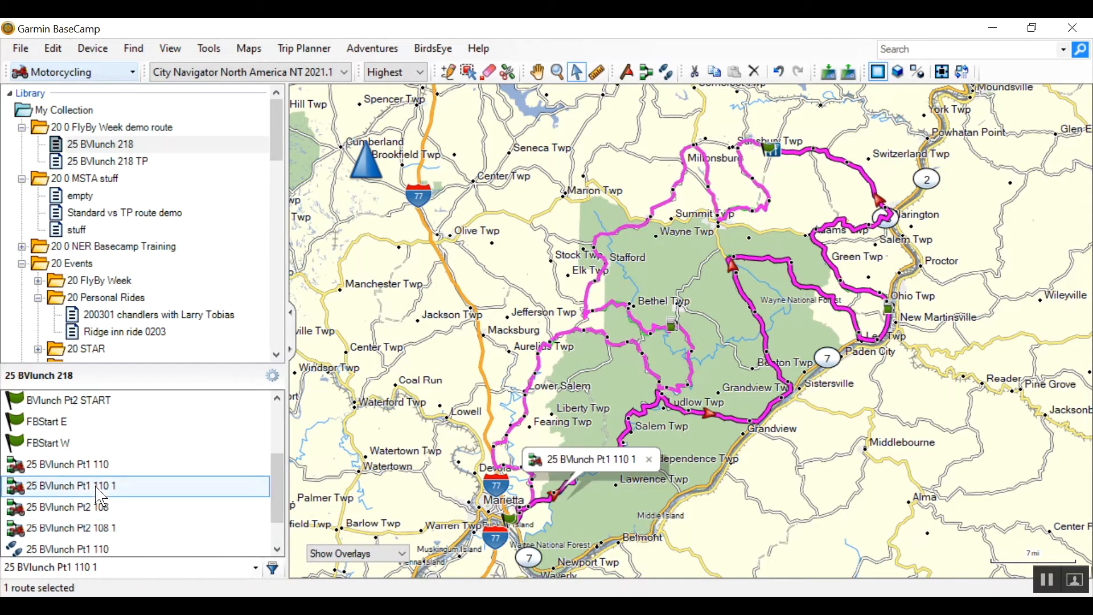
{"action": "left_click", "coordinate": [96, 485]}
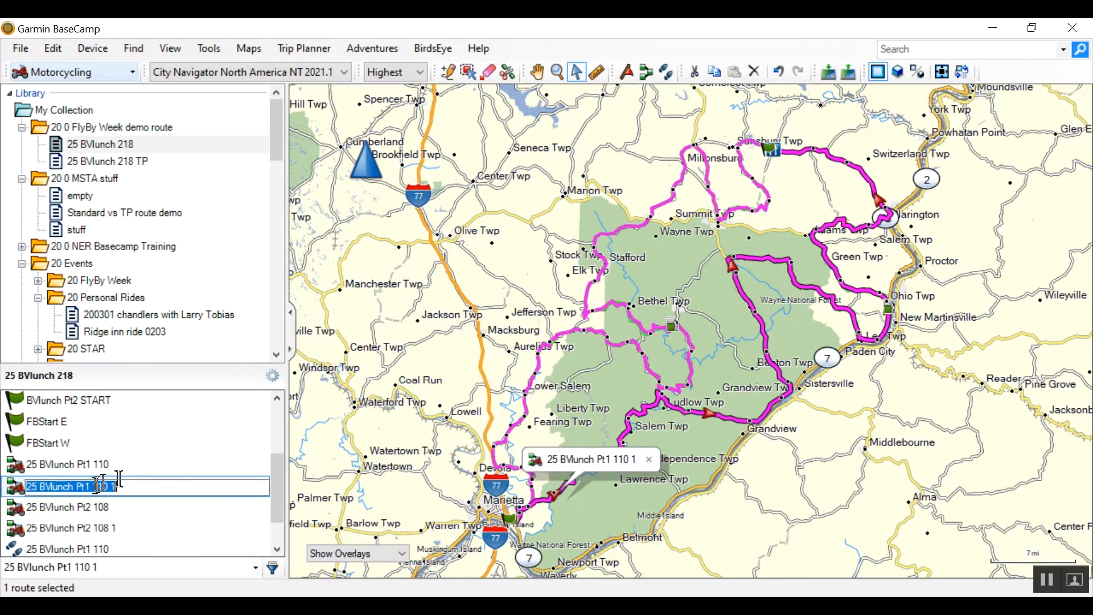
{"action": "left_click", "coordinate": [124, 481]}
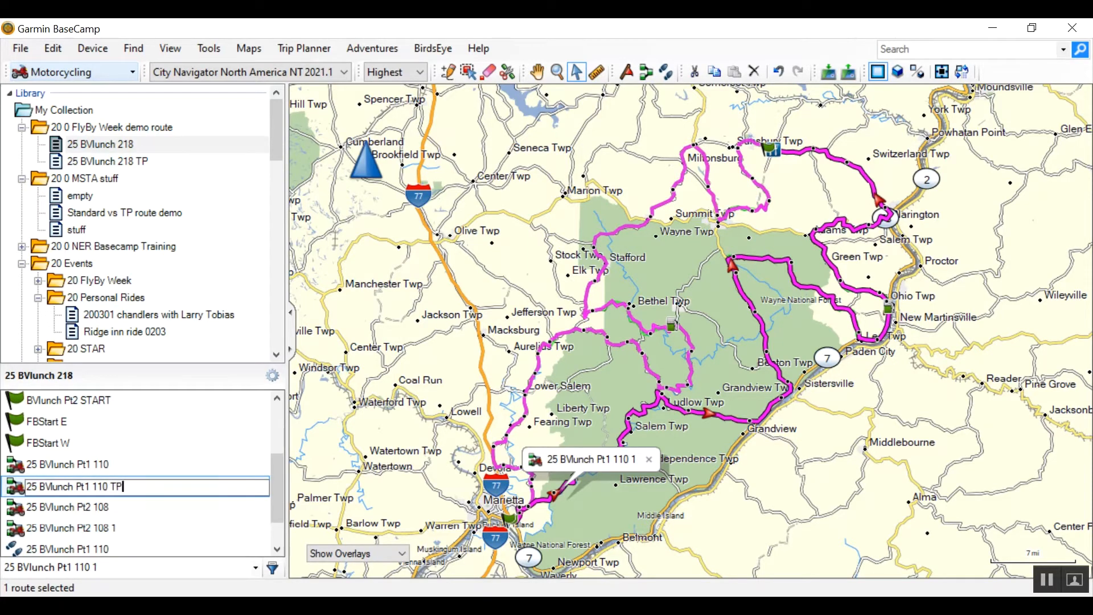
{"action": "type", "text": "TP"}
{"action": "key", "text": "Return"}
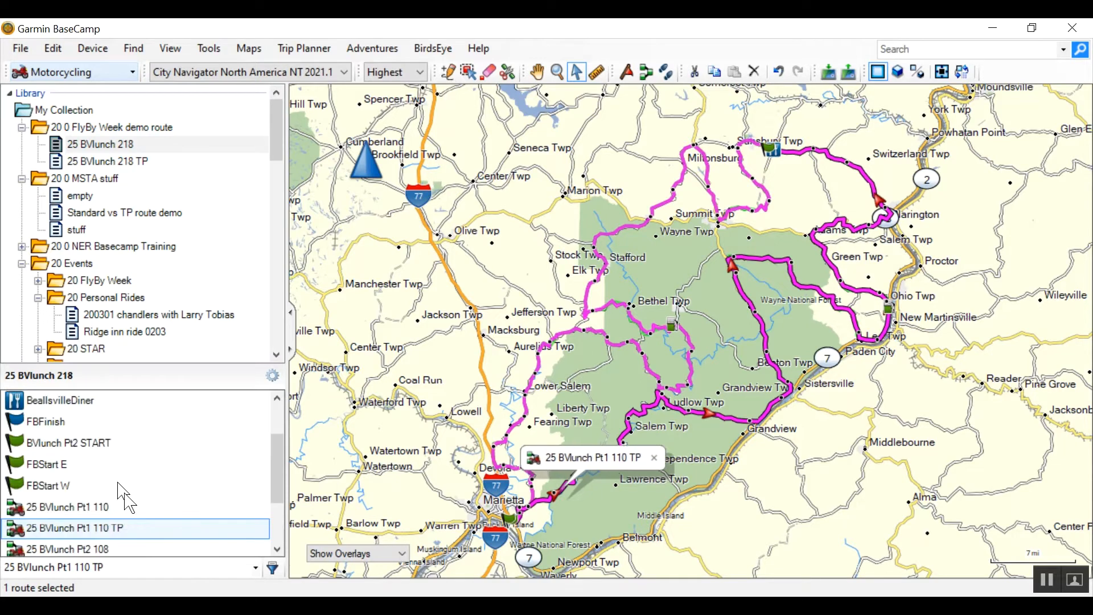
Step: Rename the duplicated Pt2 route as "25 BVlunch Pt2 108 TP"
{"action": "left_click", "coordinate": [278, 550]}
{"action": "left_click", "coordinate": [277, 549]}
{"action": "left_click", "coordinate": [277, 549]}
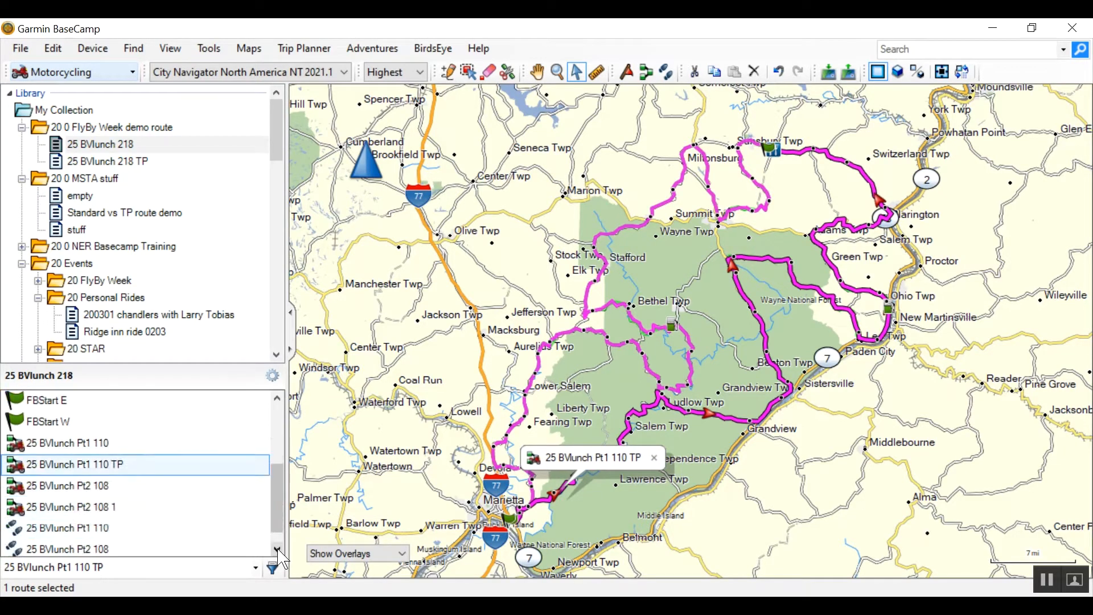
{"action": "left_click", "coordinate": [88, 507]}
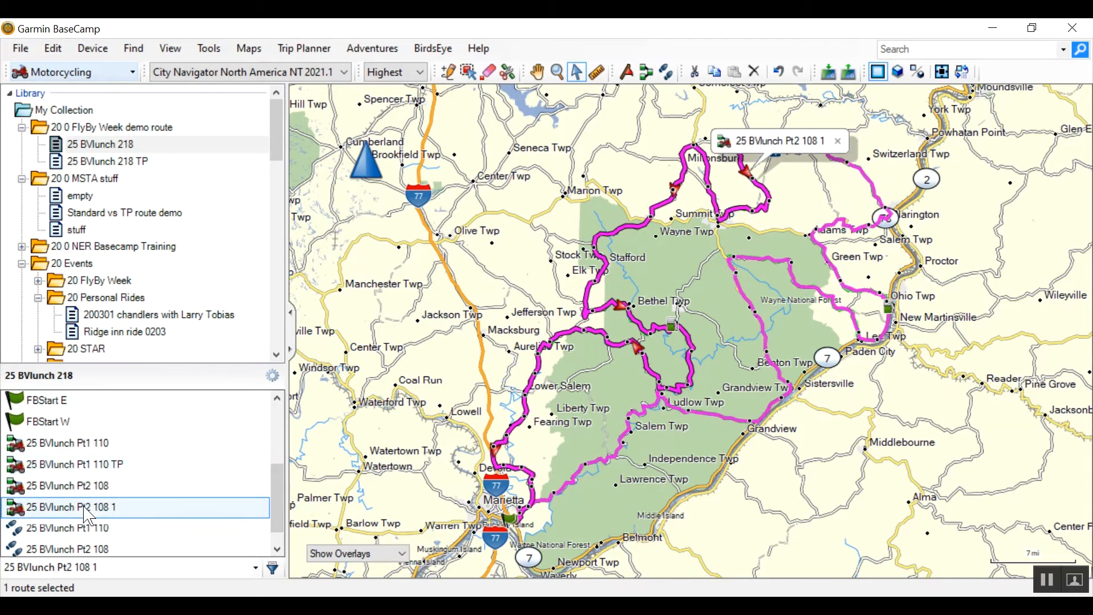
{"action": "left_click", "coordinate": [88, 515]}
{"action": "left_click", "coordinate": [121, 508]}
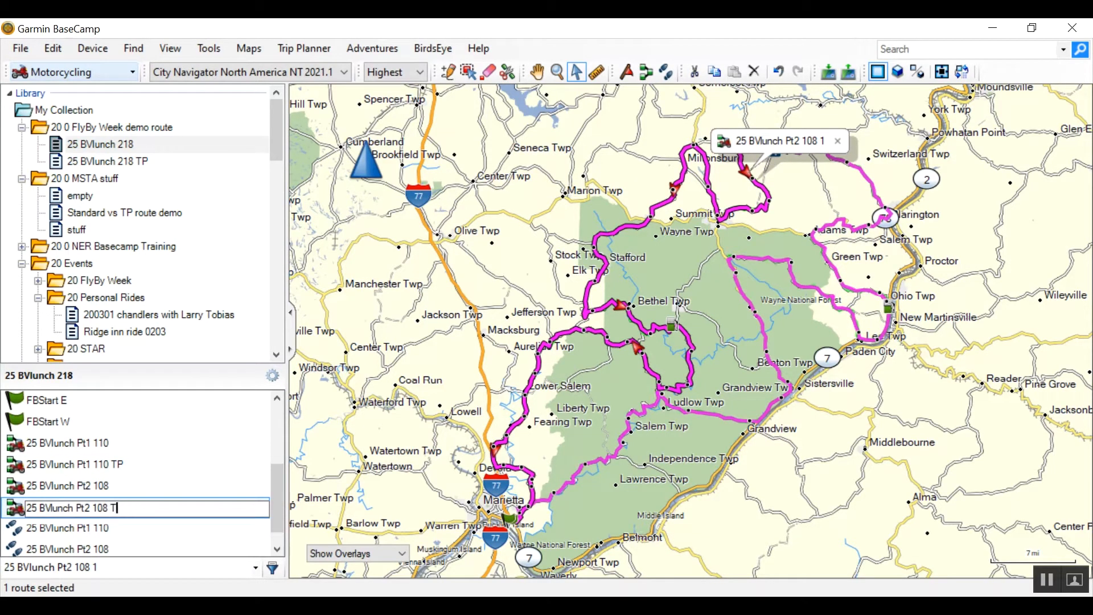
{"action": "type", "text": "TP"}
{"action": "key", "text": "Return"}
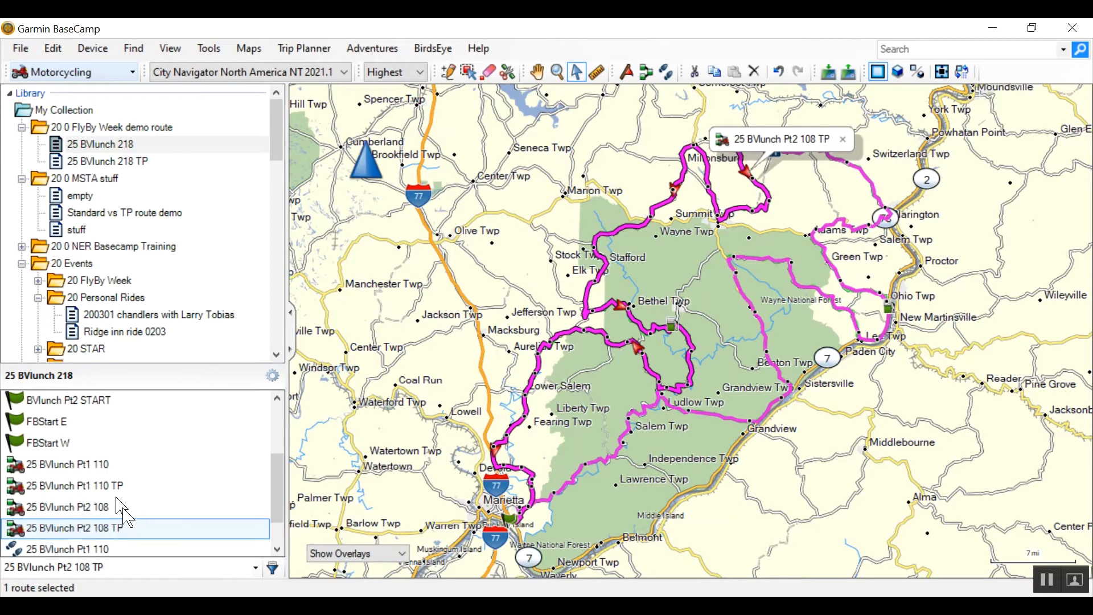
Step: Cut both TP routes out of the "25 BVlunch 218" list and paste them into "25 BVlunch 218 TP"
{"action": "left_click", "coordinate": [69, 487], "text": "ctrl"}
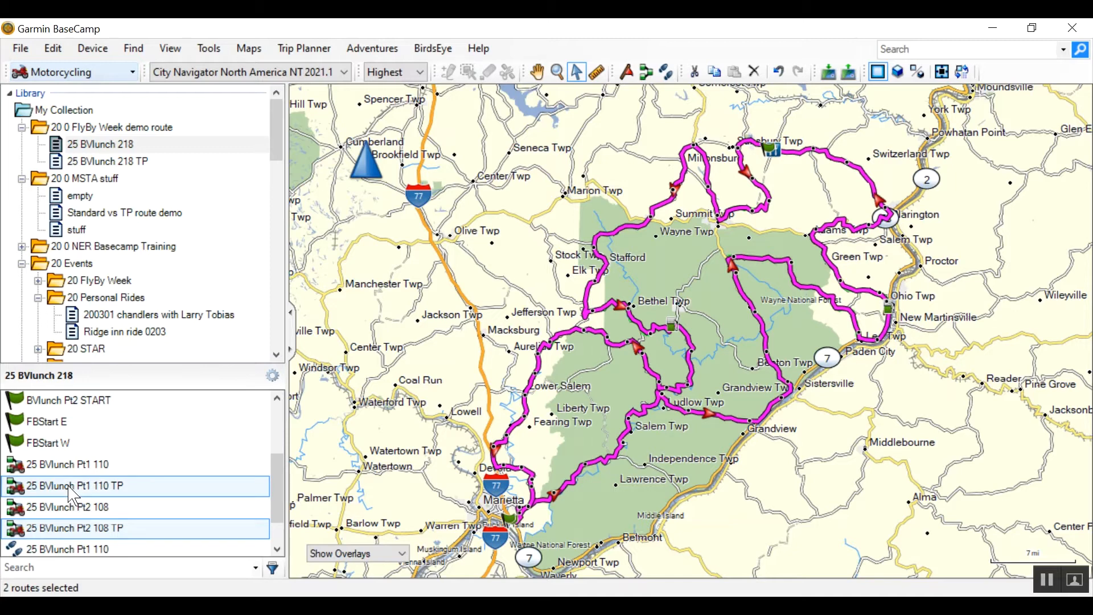
{"action": "right_click", "coordinate": [71, 495]}
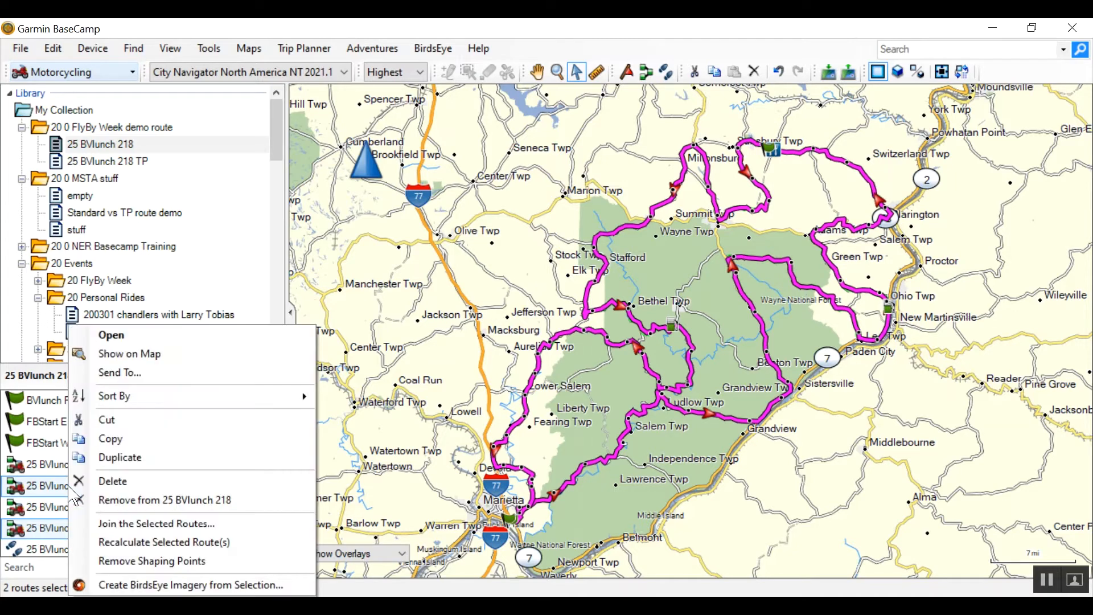
{"action": "left_click", "coordinate": [108, 423]}
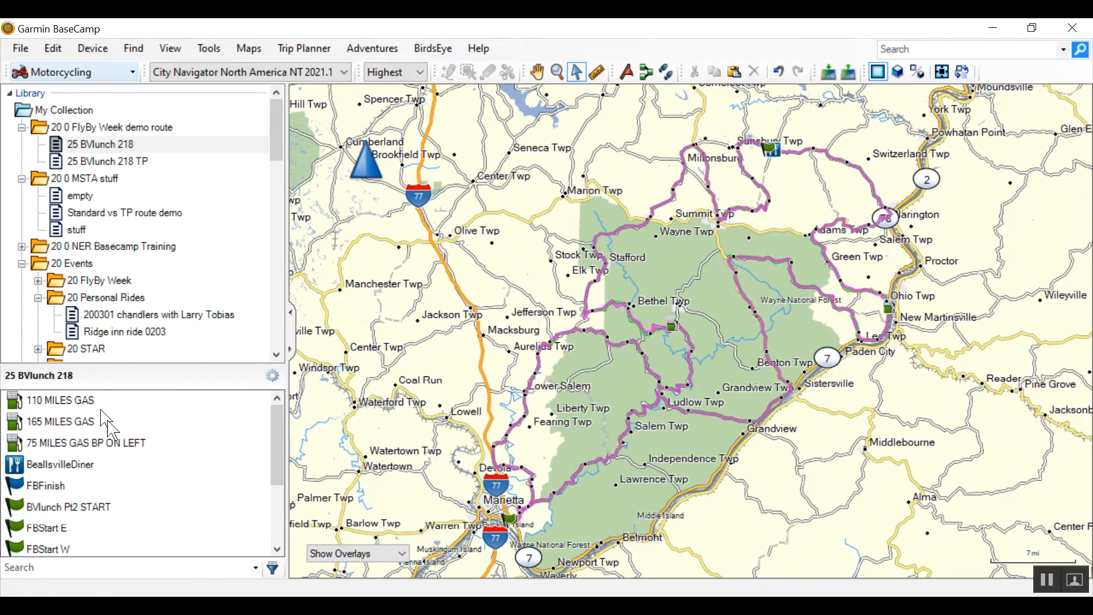
{"action": "left_click", "coordinate": [93, 162]}
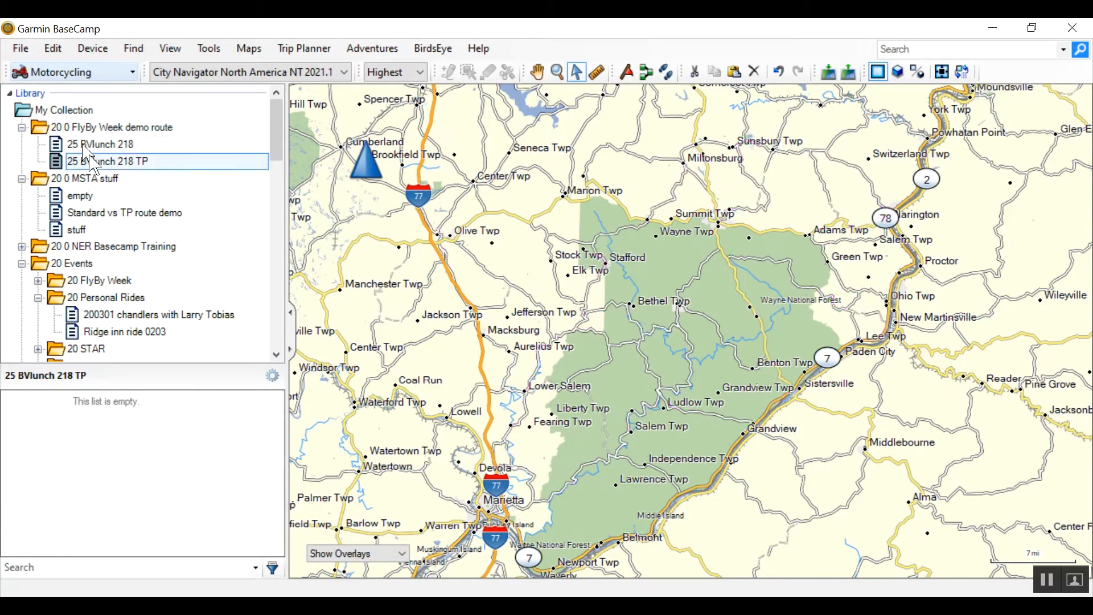
{"action": "right_click", "coordinate": [87, 461]}
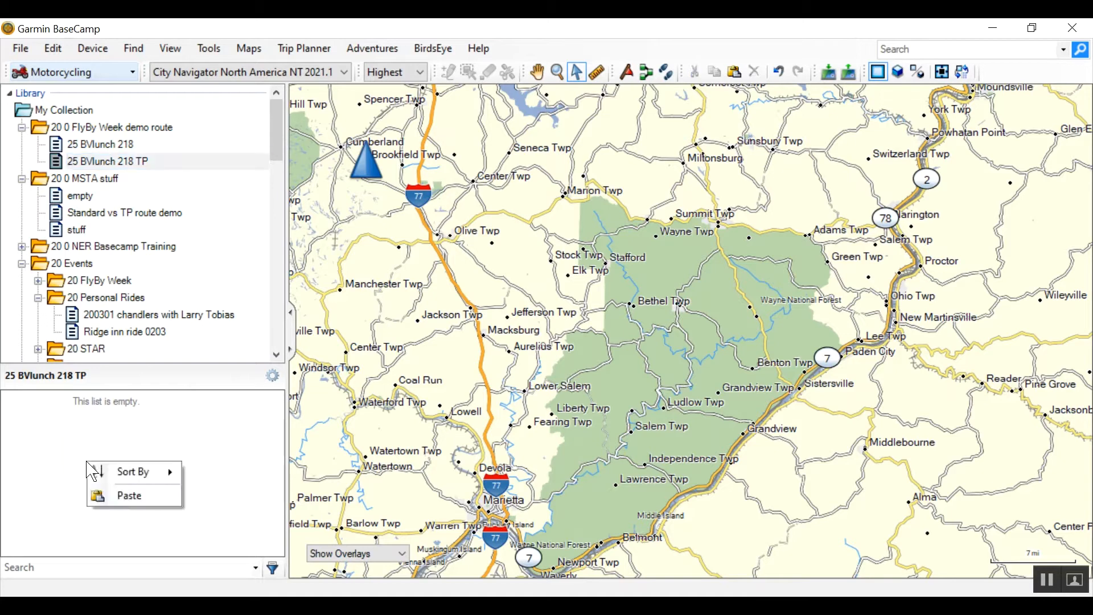
{"action": "left_click", "coordinate": [130, 496]}
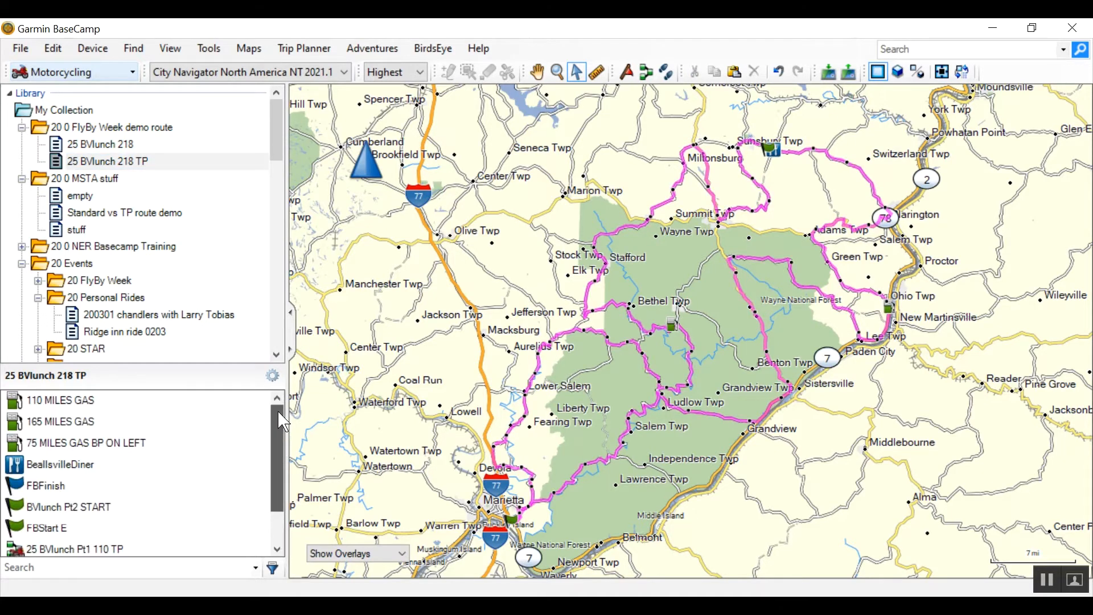
Step: Create a track from each of the routes "25 BVlunch Pt1 110 TP" and "25 BVlunch Pt2 108 TP"
{"action": "left_click_drag", "start_coordinate": [279, 436], "coordinate": [283, 485]}
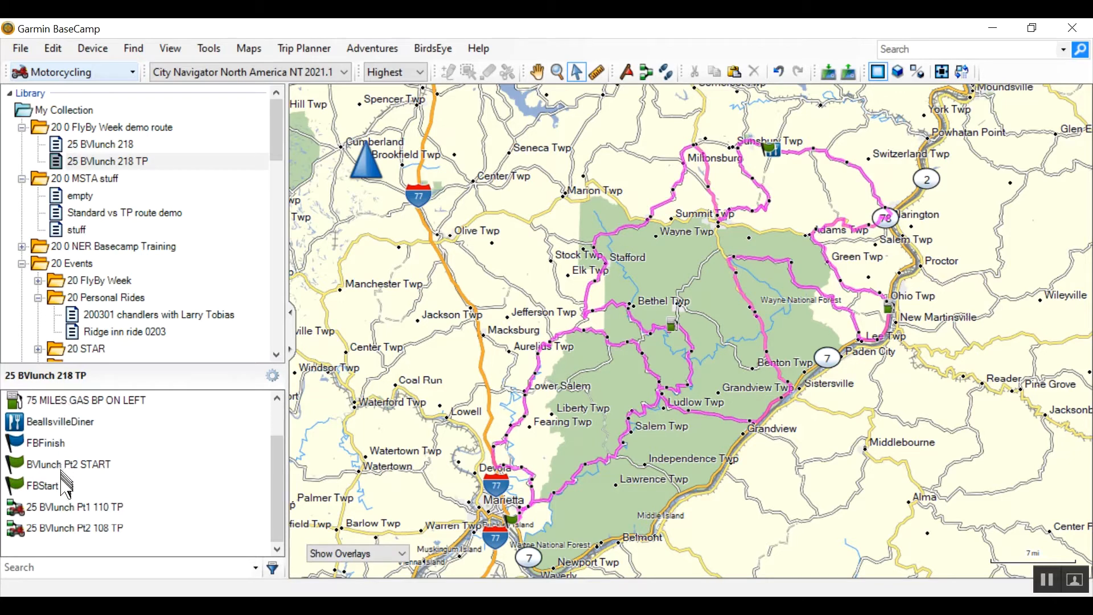
{"action": "right_click", "coordinate": [69, 516]}
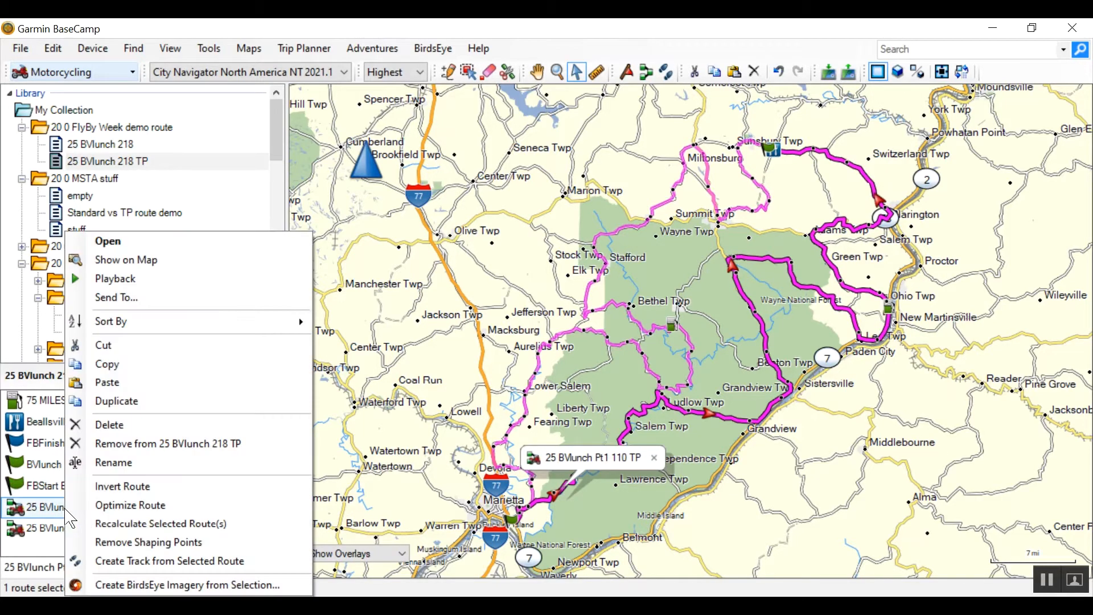
{"action": "left_click", "coordinate": [114, 560]}
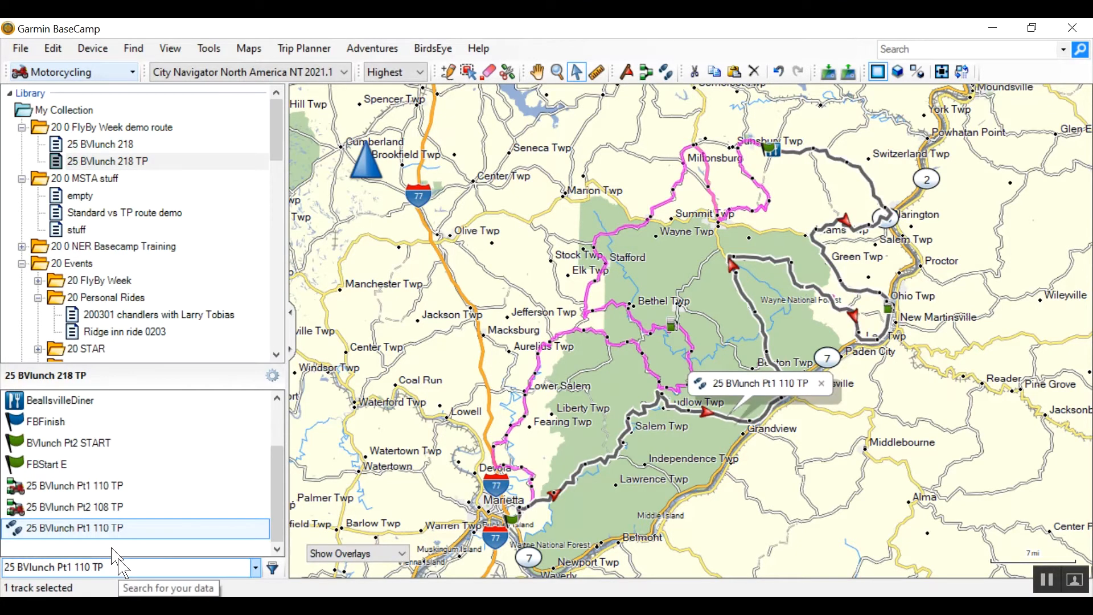
{"action": "right_click", "coordinate": [93, 509]}
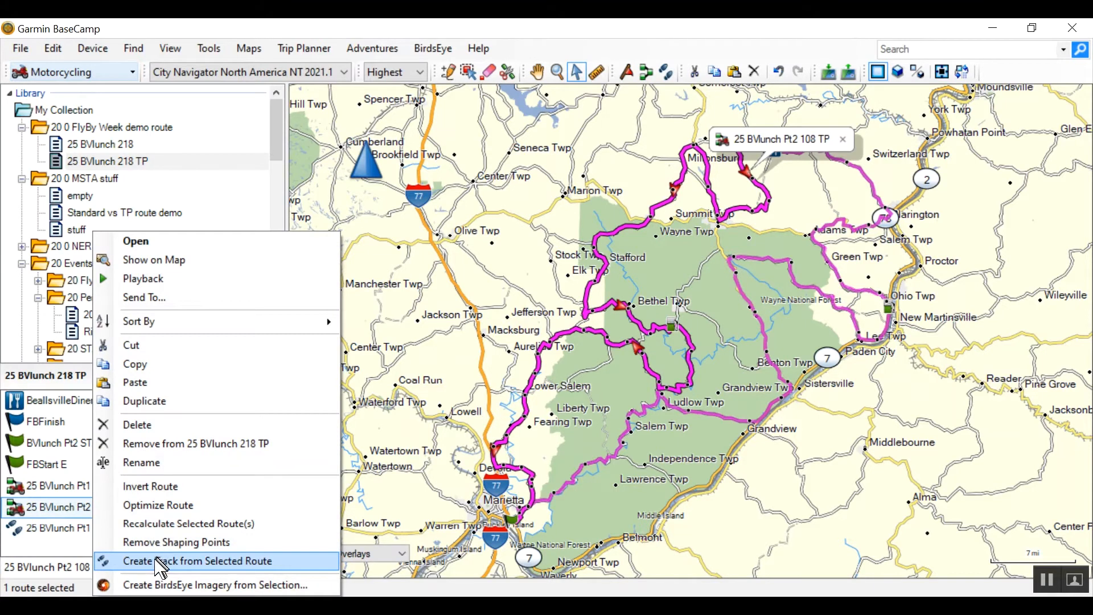
{"action": "left_click", "coordinate": [162, 560]}
Step: Open the route "25 BVlunch Pt1 110 TP" and rename its via point 3042 Hwy261 as "2.1 MILES START2"
{"action": "left_click", "coordinate": [16, 464]}
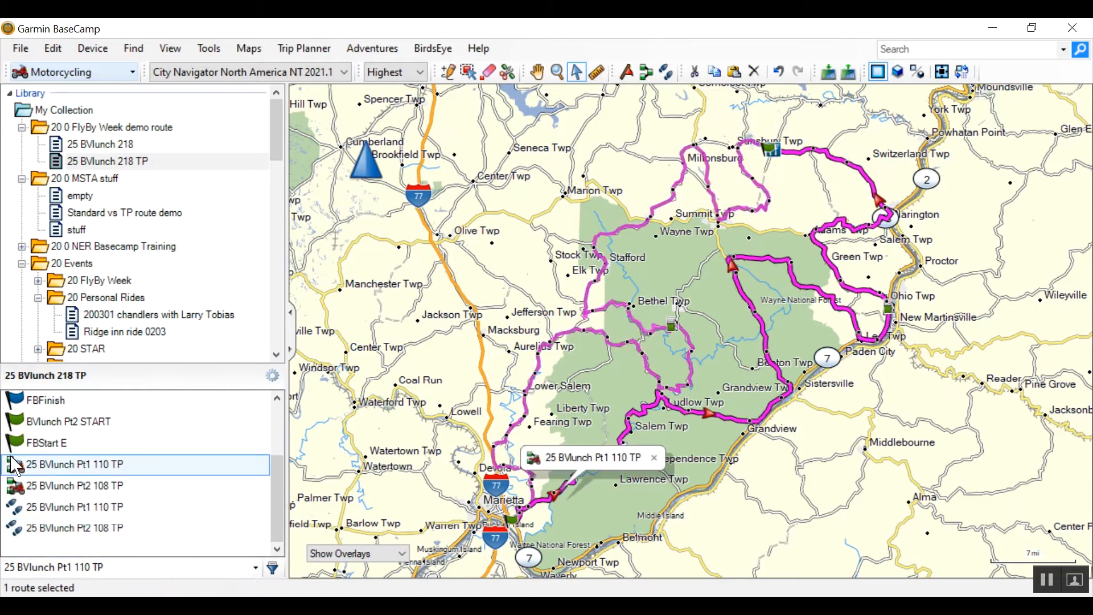
{"action": "double_click", "coordinate": [16, 464]}
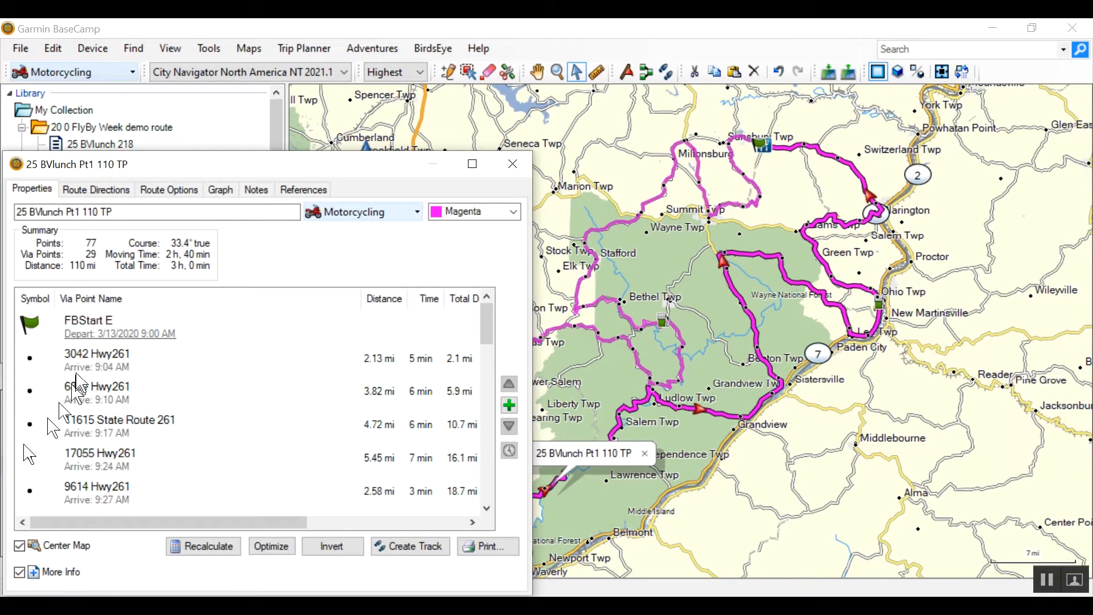
{"action": "left_click", "coordinate": [99, 367]}
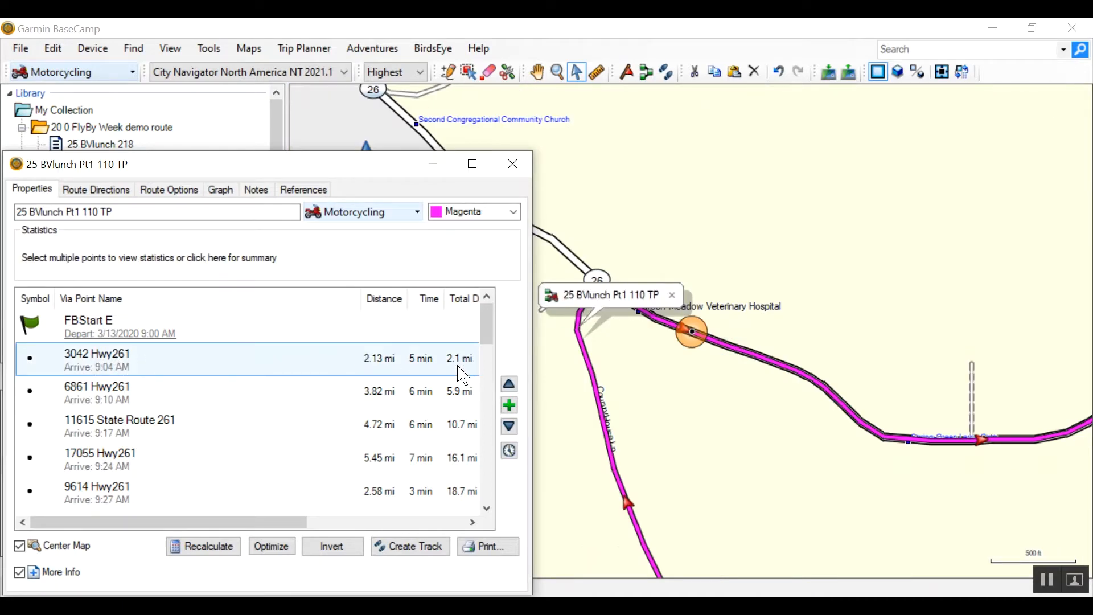
{"action": "double_click", "coordinate": [109, 367]}
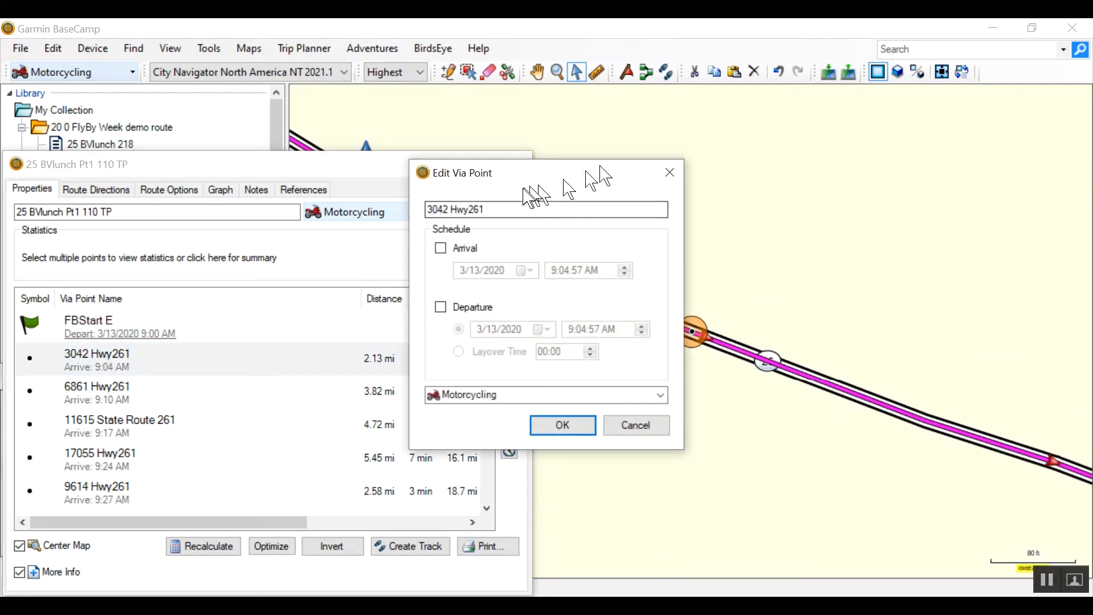
{"action": "left_click_drag", "start_coordinate": [487, 212], "coordinate": [326, 173]}
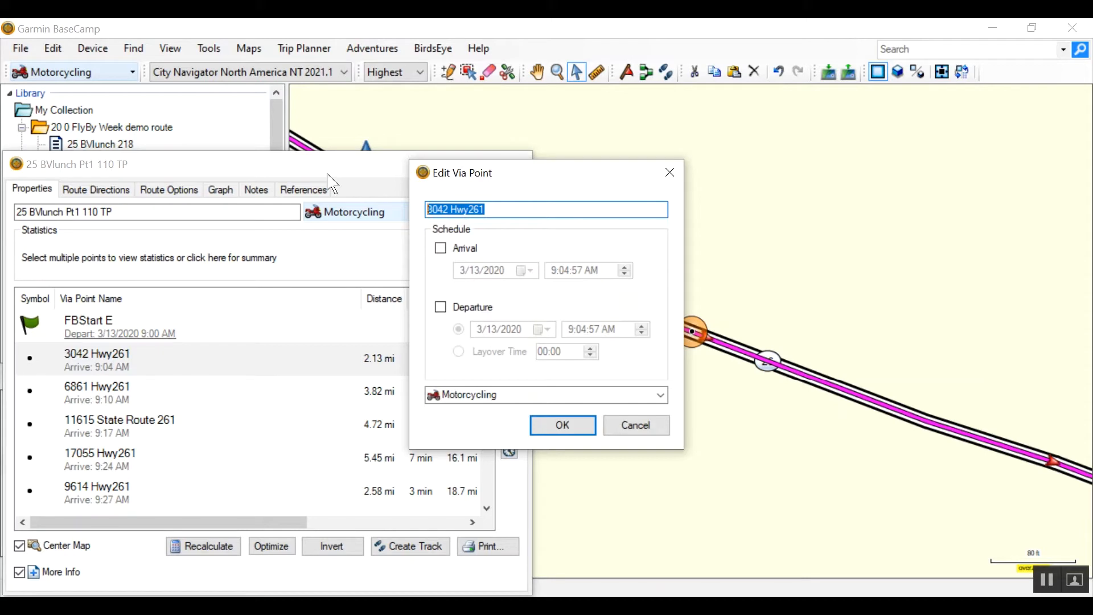
{"action": "key", "text": "BackSpace"}
{"action": "type", "text": "2.1 MILES START2"}
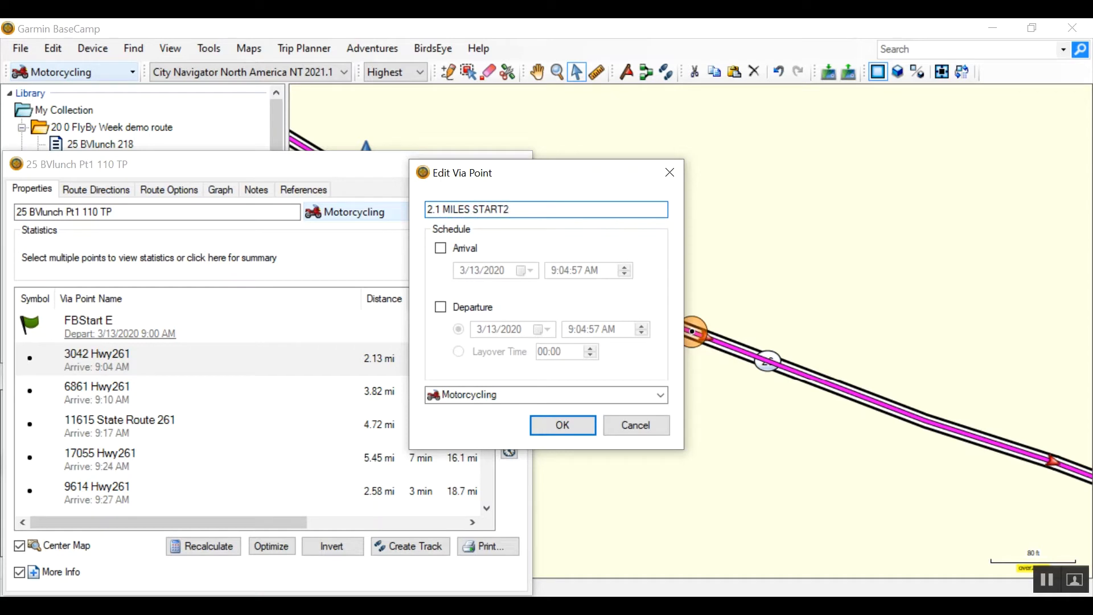
{"action": "left_click", "coordinate": [563, 426]}
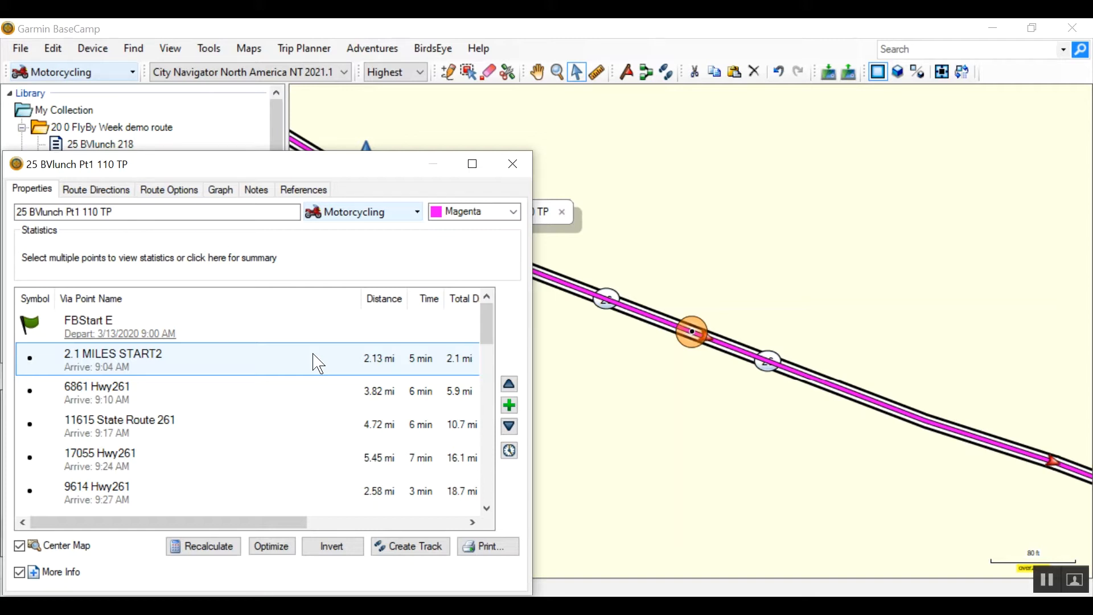
Step: Rename the via point 51967 Hwy5361, located after the 75-mile gas stop, as "1.5 MILES AFTER GAS"
{"action": "key", "text": "Down"}
{"action": "key", "text": "Down"}
{"action": "key", "text": "Down"}
{"action": "key", "text": "Down"}
{"action": "key", "text": "Down"}
{"action": "key", "text": "Down"}
{"action": "key", "text": "Down"}
{"action": "key", "text": "Down"}
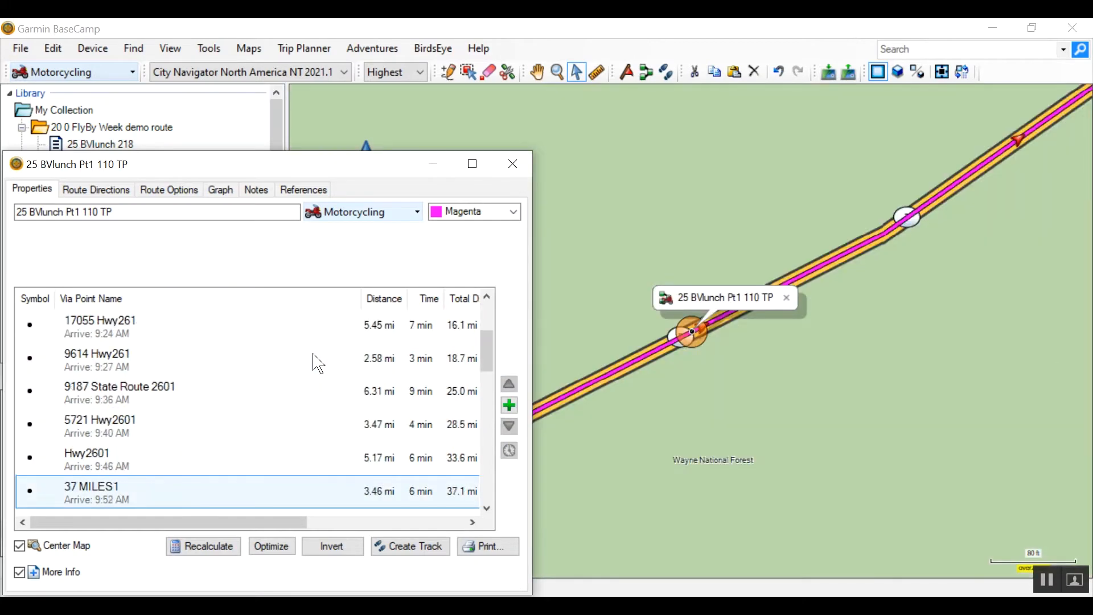
{"action": "key", "text": "Down"}
{"action": "key", "text": "Down"}
{"action": "key", "text": "Down"}
{"action": "key", "text": "Down"}
{"action": "key", "text": "Down"}
{"action": "key", "text": "Down"}
{"action": "key", "text": "Down"}
{"action": "key", "text": "Down"}
{"action": "key", "text": "Down"}
{"action": "key", "text": "Down"}
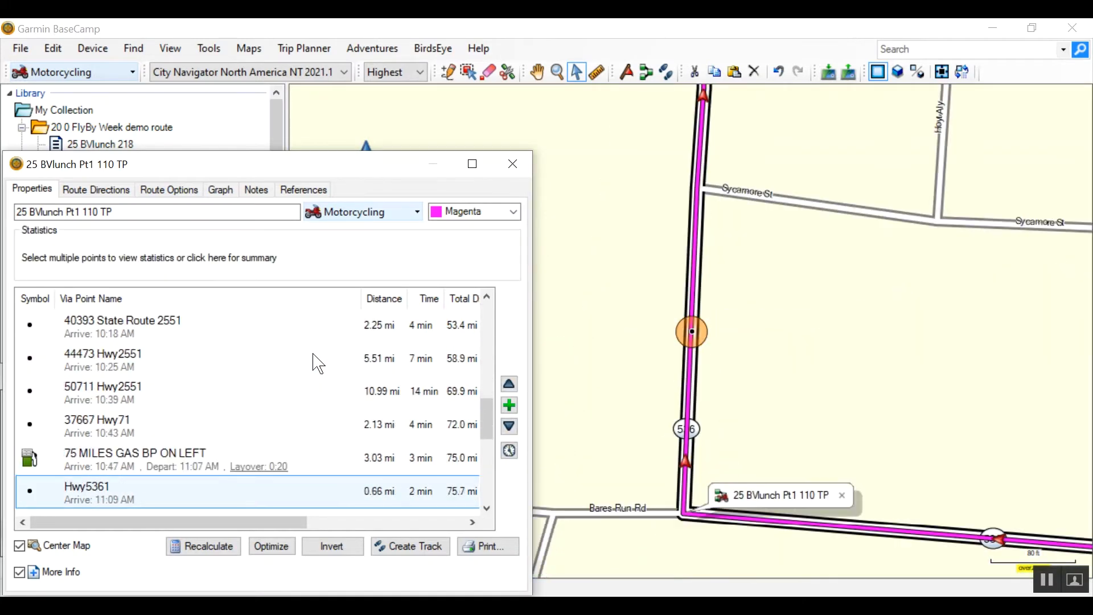
{"action": "key", "text": "Down"}
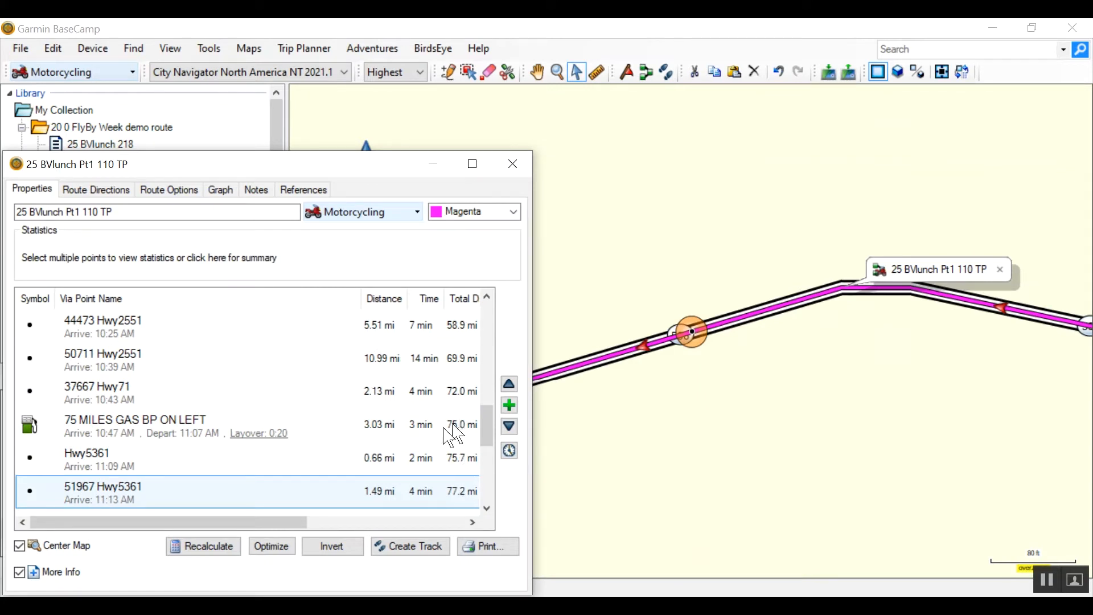
{"action": "double_click", "coordinate": [126, 493]}
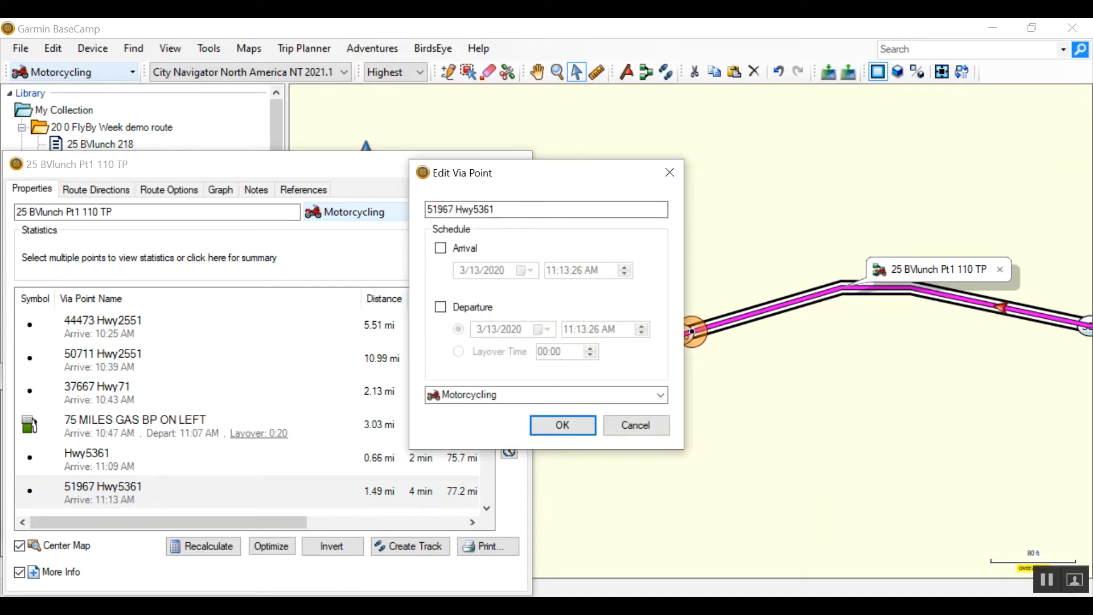
{"action": "key", "text": "Tab"}
{"action": "type", "text": "1.5 MILES AFTER GAS"}
{"action": "key", "text": "Return"}
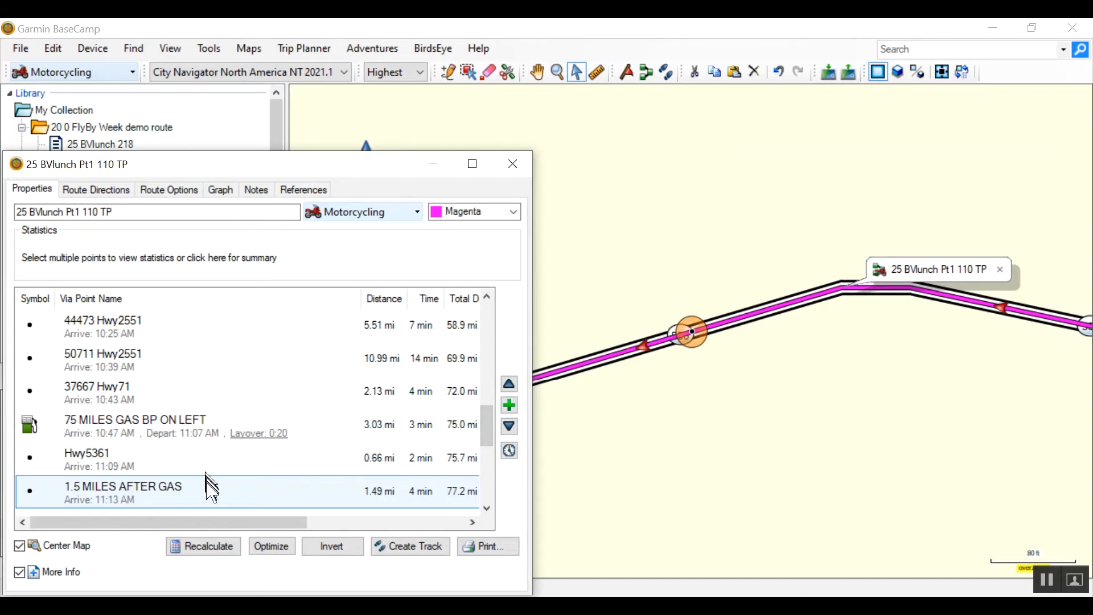
Step: Set all via points from 6861 Hwy261 through 46211 Hwy5561 to not alert on arrival, making them shaping points
{"action": "key", "text": "Down"}
{"action": "key", "text": "Down"}
{"action": "key", "text": "Down"}
{"action": "key", "text": "Down"}
{"action": "key", "text": "Down"}
{"action": "key", "text": "Down"}
{"action": "key", "text": "Down"}
{"action": "key", "text": "Down"}
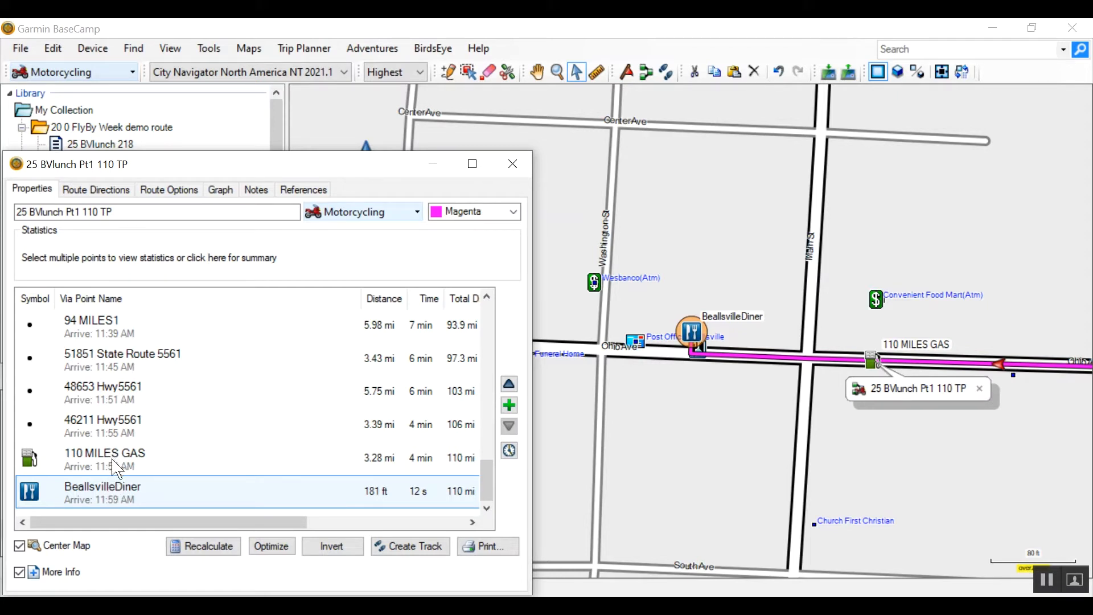
{"action": "left_click", "coordinate": [123, 426]}
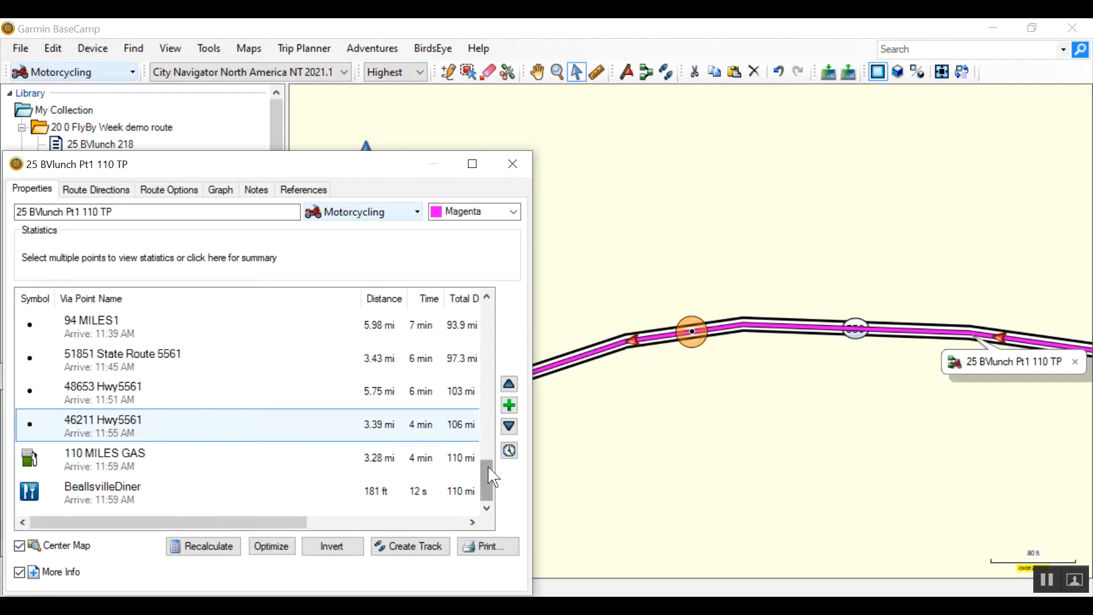
{"action": "left_click_drag", "start_coordinate": [493, 477], "coordinate": [484, 308]}
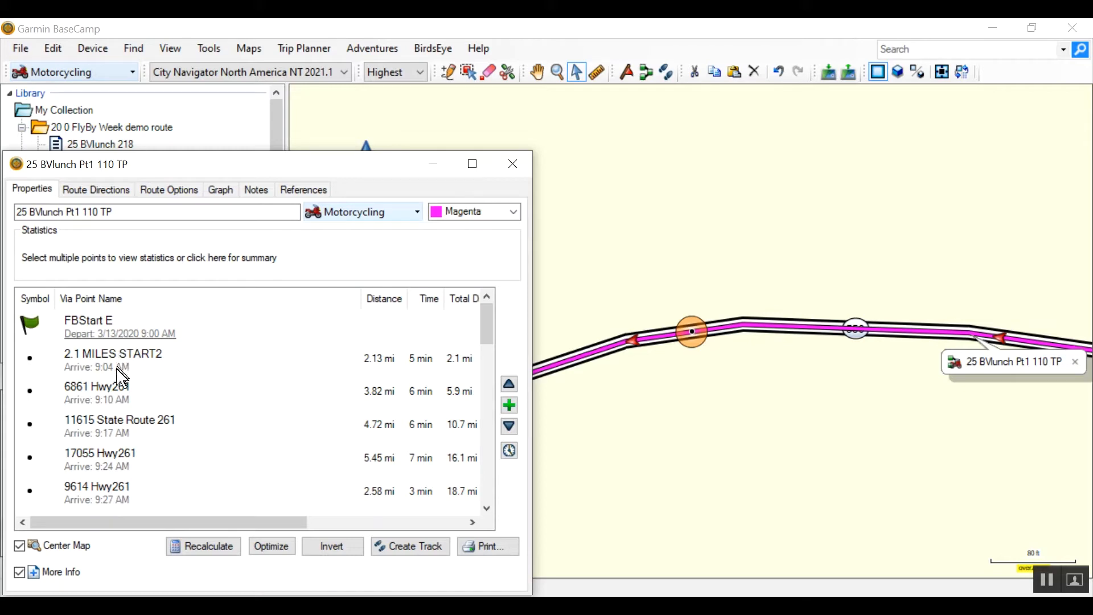
{"action": "left_click", "coordinate": [114, 408]}
{"action": "key", "text": "shift+End"}
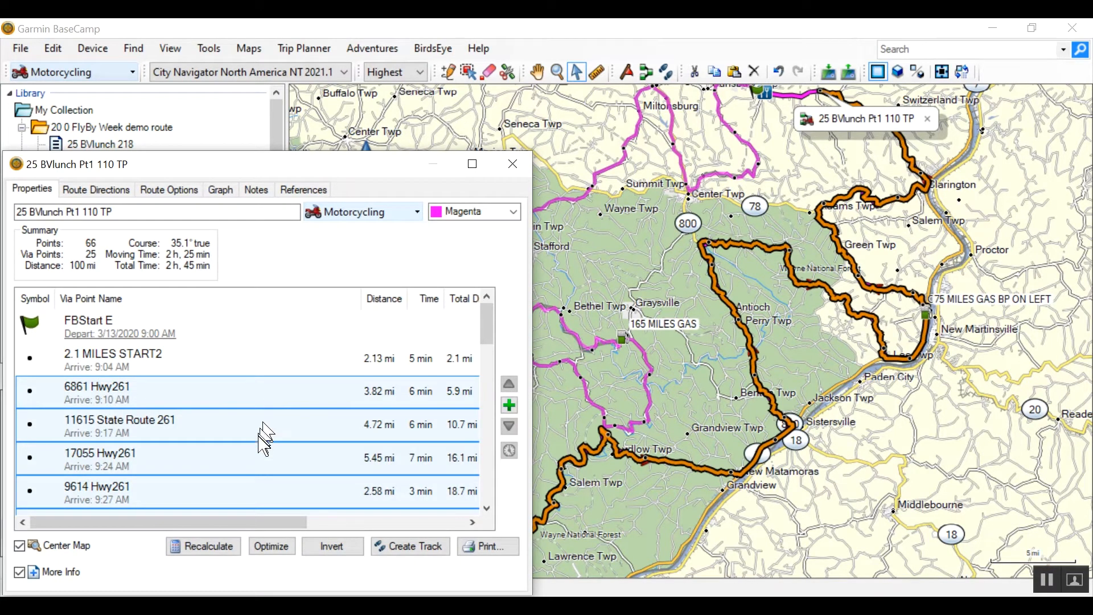
{"action": "right_click", "coordinate": [262, 433]}
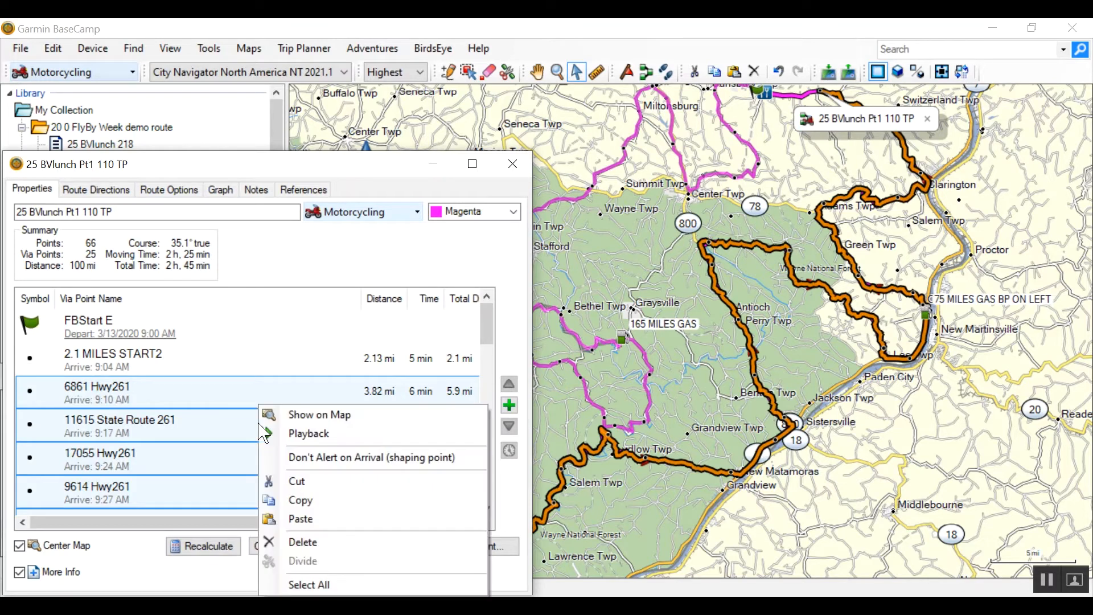
{"action": "left_click", "coordinate": [323, 464]}
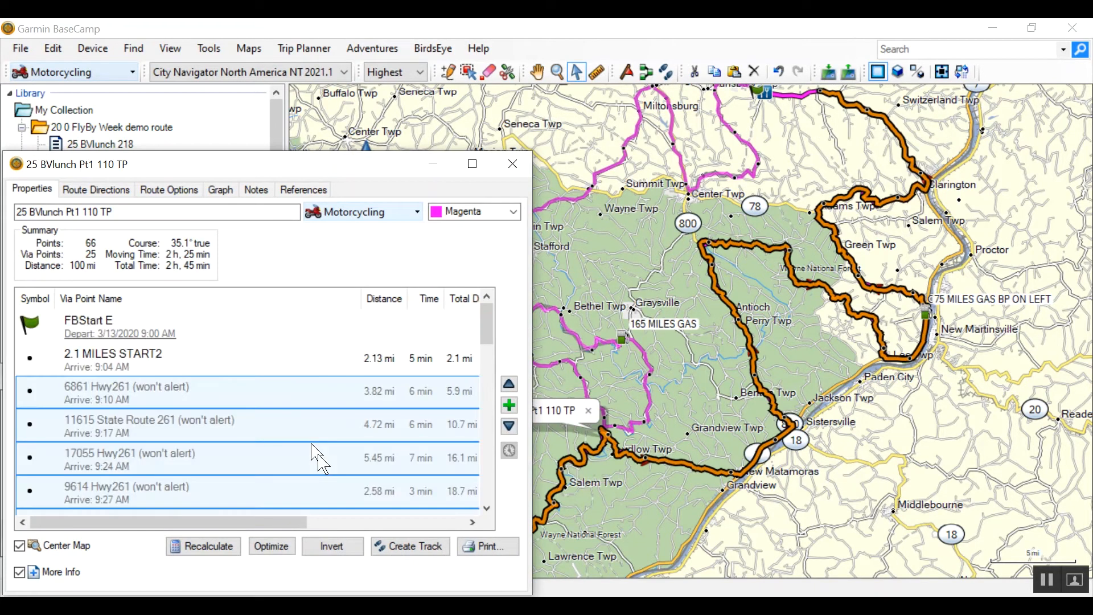
Step: Set the via point "37 MILES1" back to alert on arrival
{"action": "left_click", "coordinate": [240, 400]}
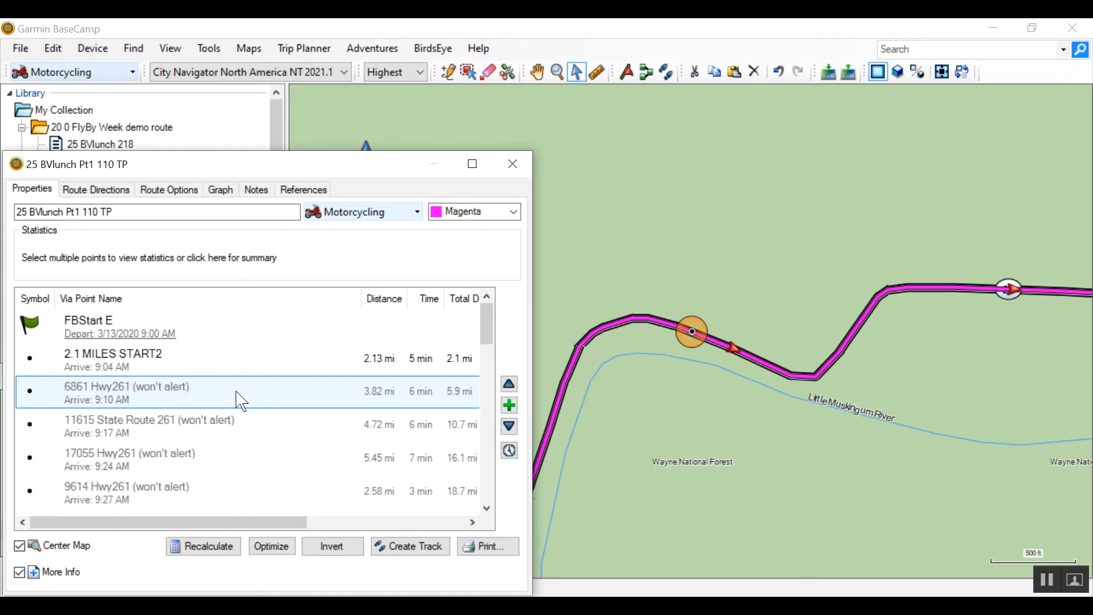
{"action": "key", "text": "Down"}
{"action": "key", "text": "Down"}
{"action": "key", "text": "Down"}
{"action": "key", "text": "Down"}
{"action": "key", "text": "Down"}
{"action": "key", "text": "Down"}
{"action": "key", "text": "Down"}
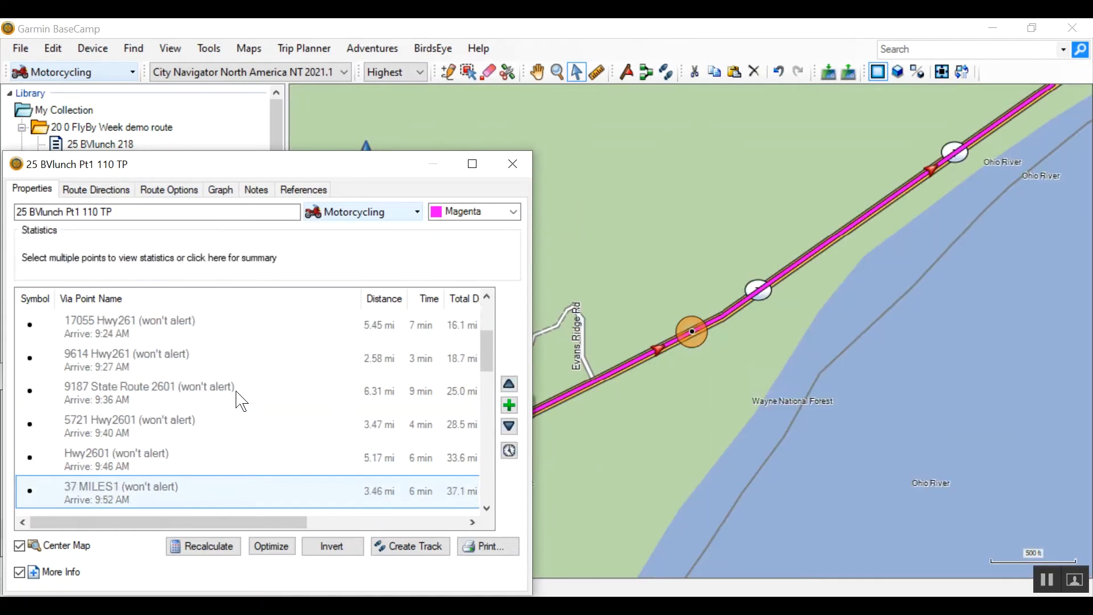
{"action": "key", "text": "Down"}
{"action": "key", "text": "Up"}
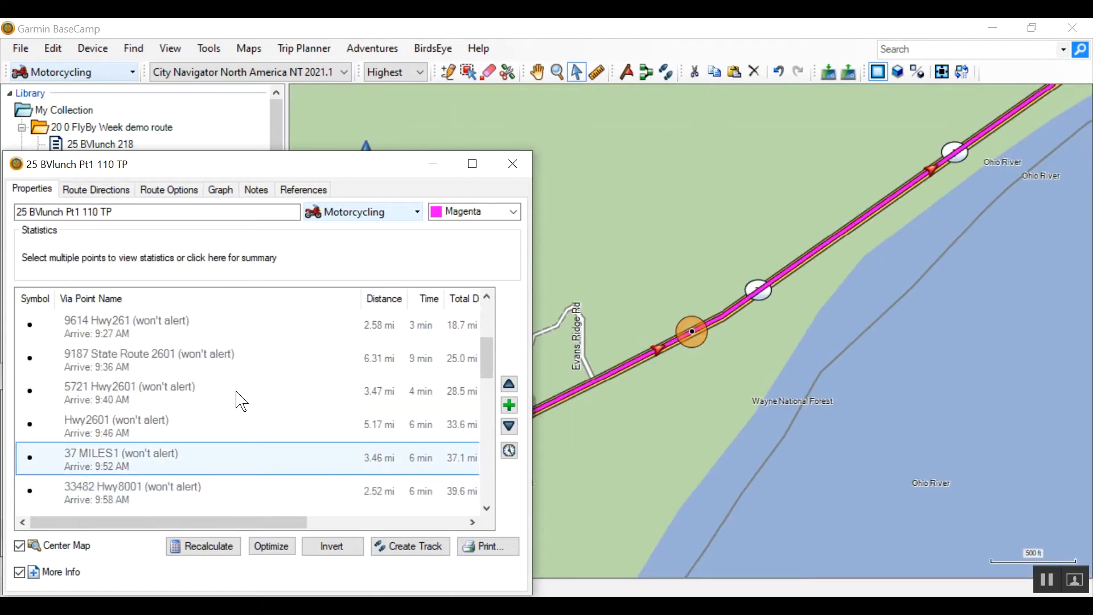
{"action": "right_click", "coordinate": [127, 466]}
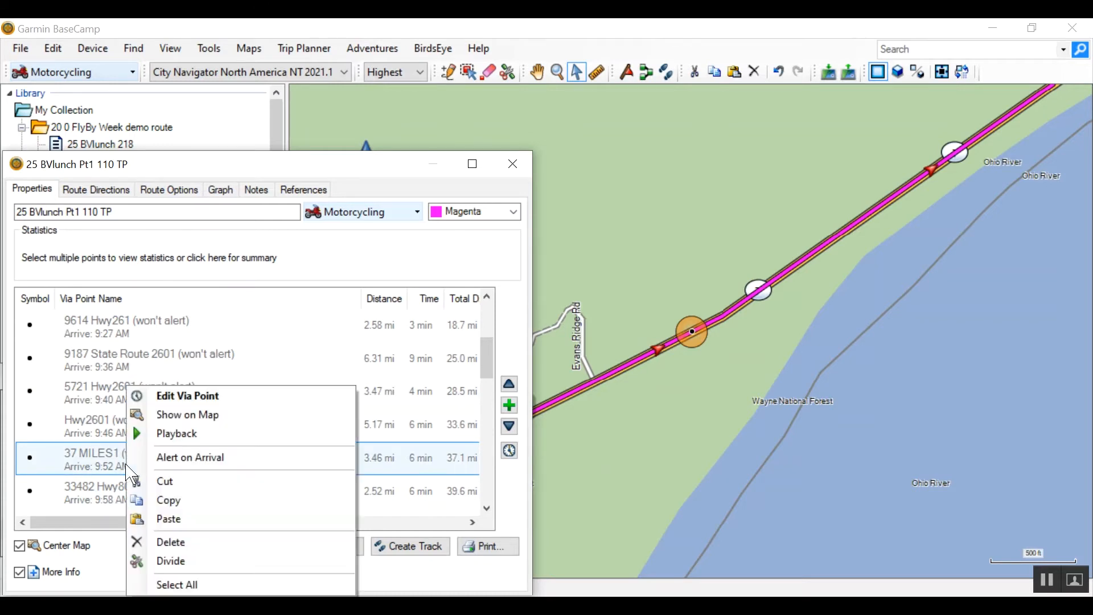
{"action": "left_click", "coordinate": [188, 458]}
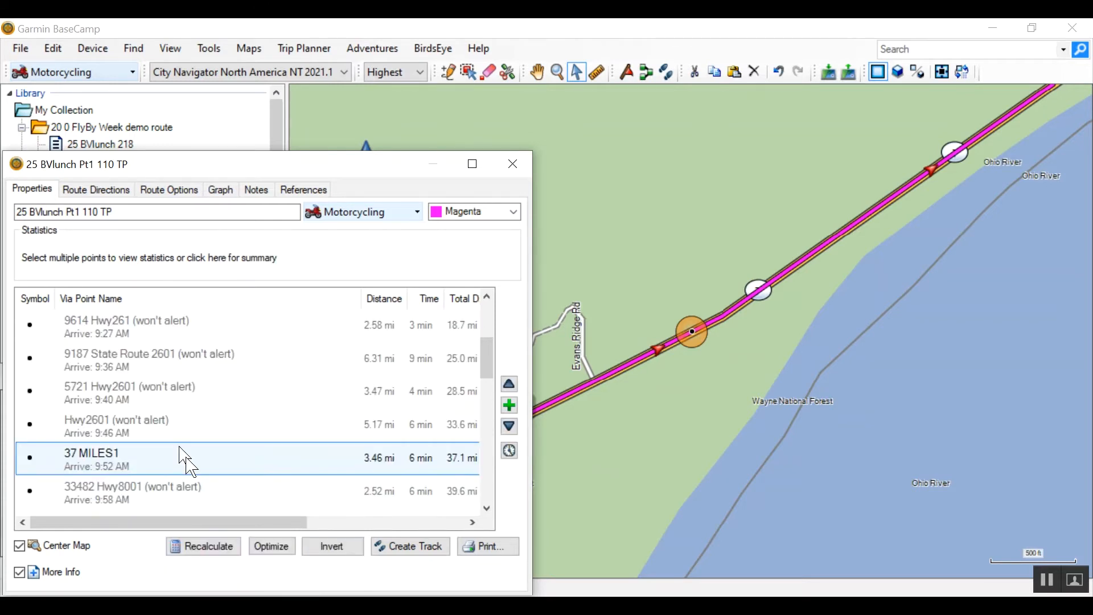
Step: Set the gas stop "75 MILES GAS BP ON LEFT" to alert on arrival
{"action": "key", "text": "Down"}
{"action": "key", "text": "Down"}
{"action": "key", "text": "Down"}
{"action": "key", "text": "Down"}
{"action": "key", "text": "Down"}
{"action": "key", "text": "Down"}
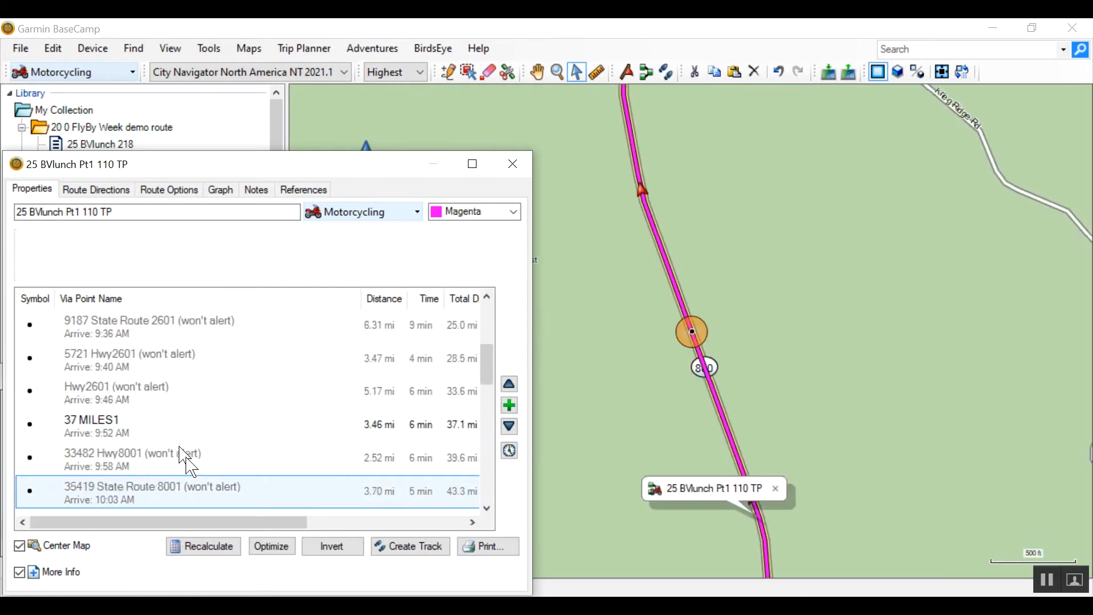
{"action": "key", "text": "Down"}
{"action": "key", "text": "Down"}
{"action": "key", "text": "Down"}
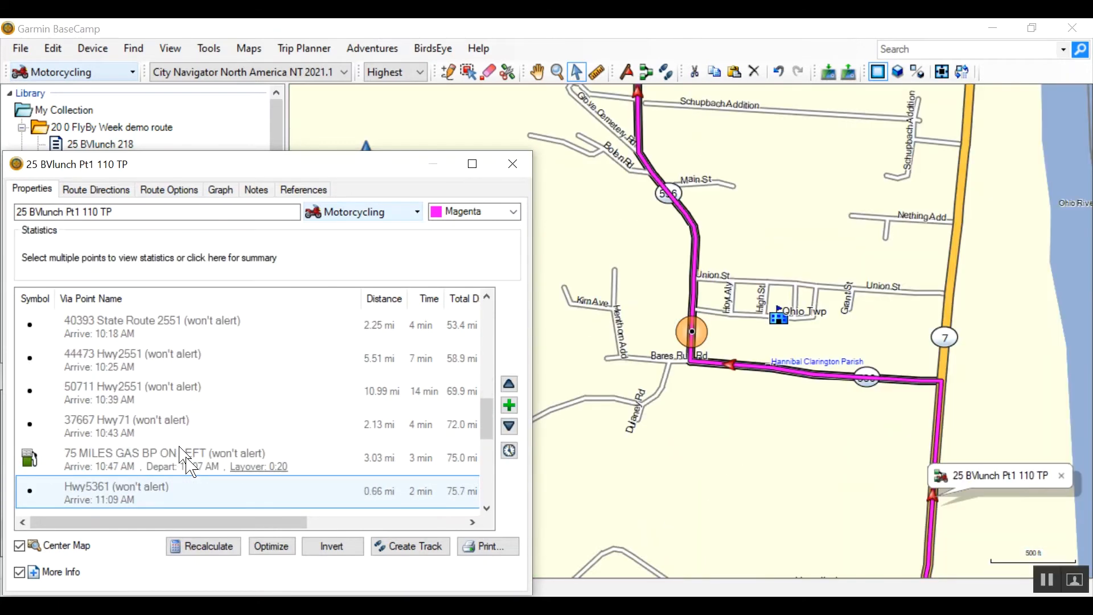
{"action": "right_click", "coordinate": [180, 447]}
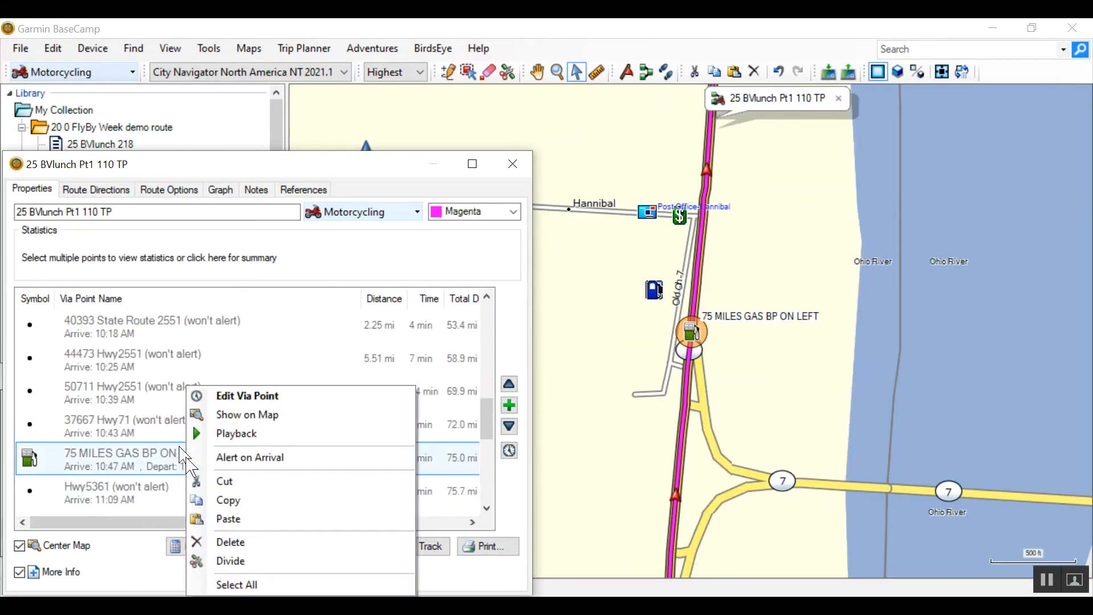
{"action": "left_click", "coordinate": [262, 465]}
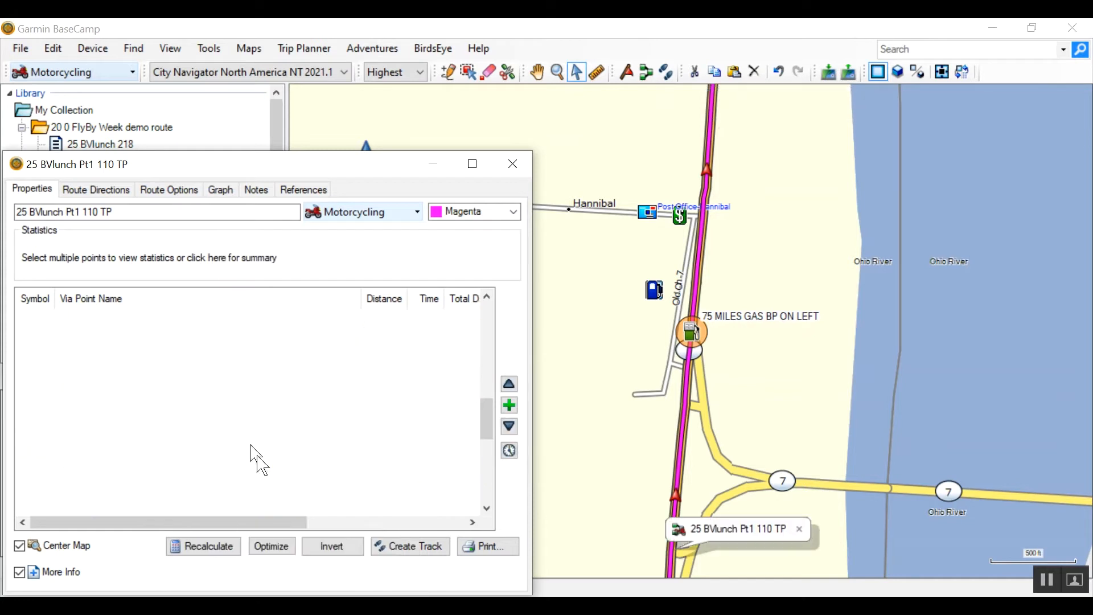
Step: Set the via point "1.5 MILES AFTER GAS" to alert on arrival
{"action": "key", "text": "Down"}
{"action": "key", "text": "Down"}
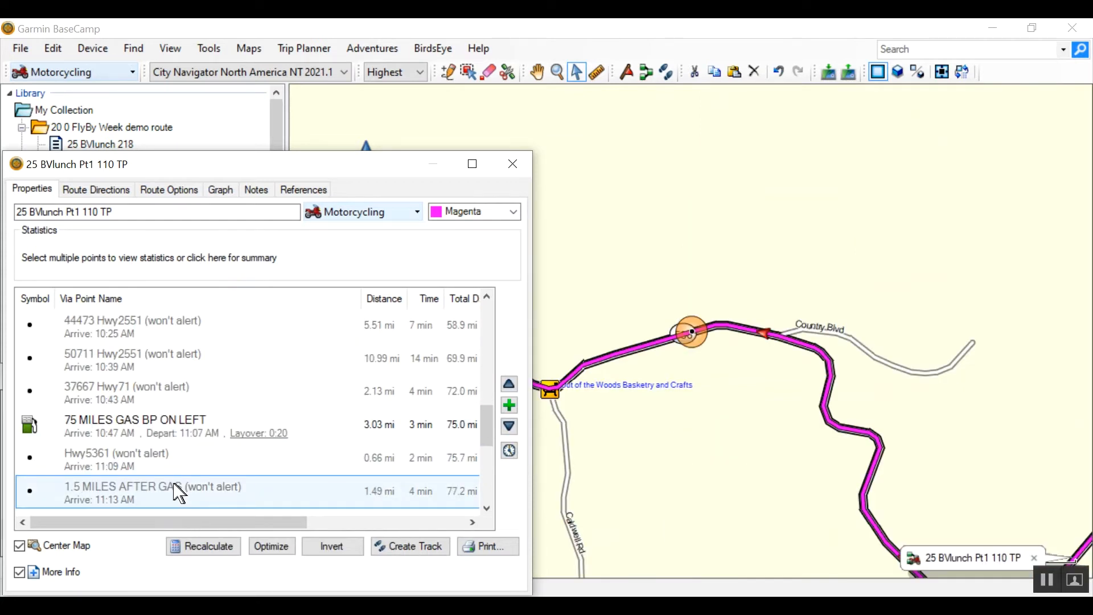
{"action": "right_click", "coordinate": [164, 487]}
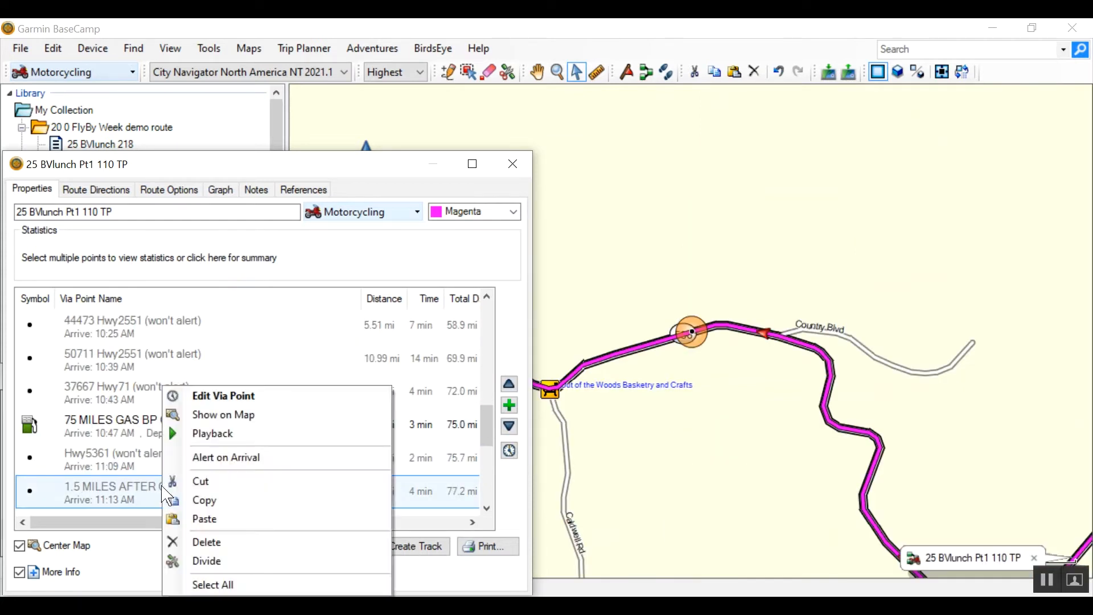
{"action": "left_click", "coordinate": [219, 458]}
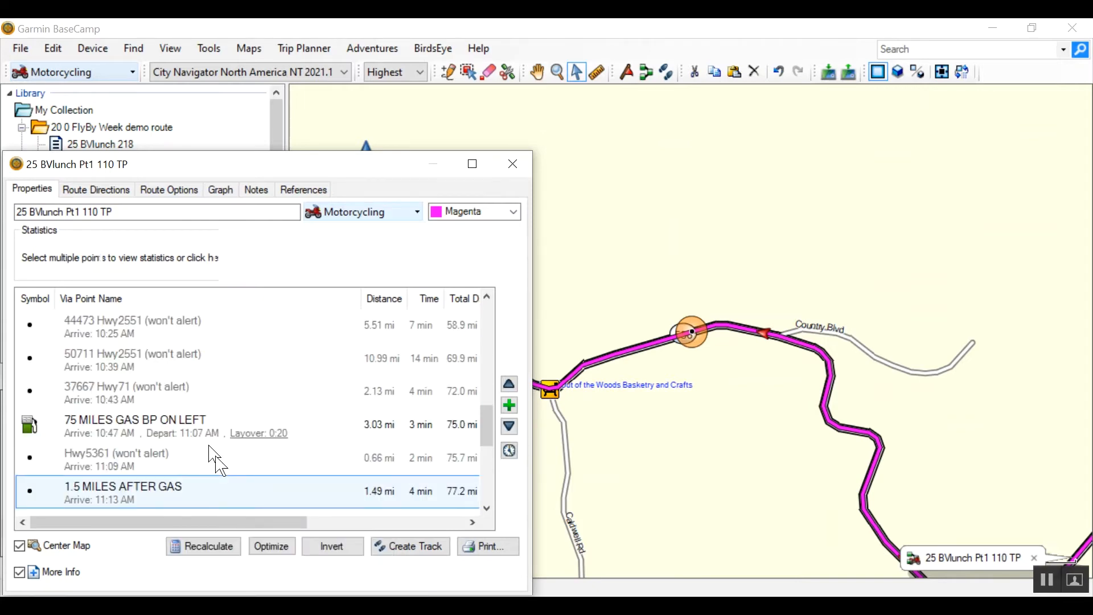
Step: Set the via point "94 MILES1" to alert on arrival and close the Pt1 route's properties
{"action": "key", "text": "Down"}
{"action": "key", "text": "Down"}
{"action": "key", "text": "Down"}
{"action": "key", "text": "Down"}
{"action": "key", "text": "Down"}
{"action": "key", "text": "Down"}
{"action": "key", "text": "Down"}
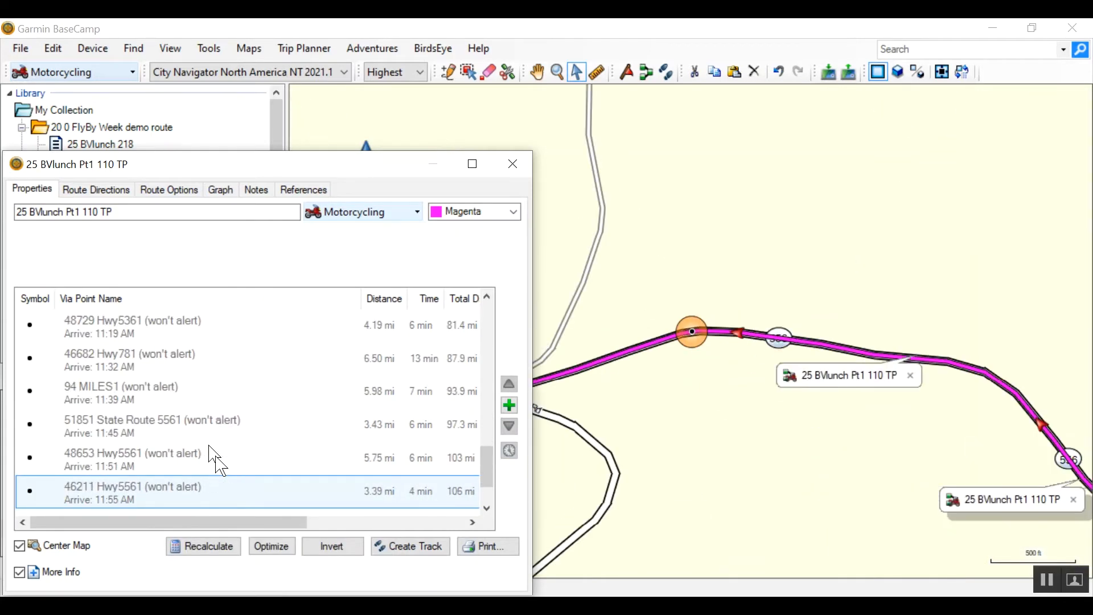
{"action": "key", "text": "Up"}
{"action": "key", "text": "Up"}
{"action": "key", "text": "Up"}
{"action": "key", "text": "Up"}
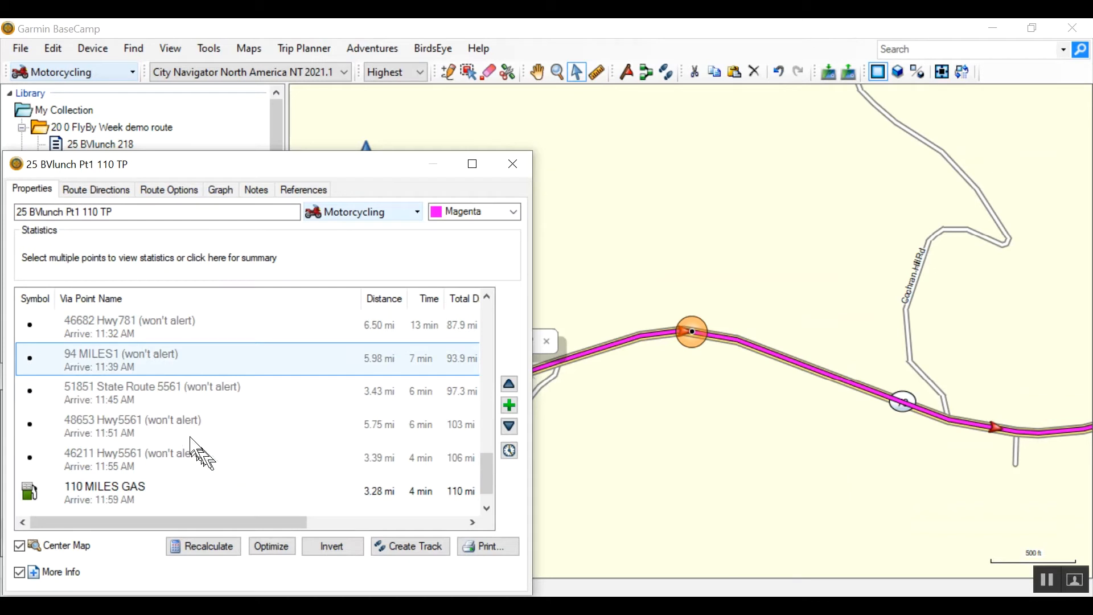
{"action": "right_click", "coordinate": [123, 364]}
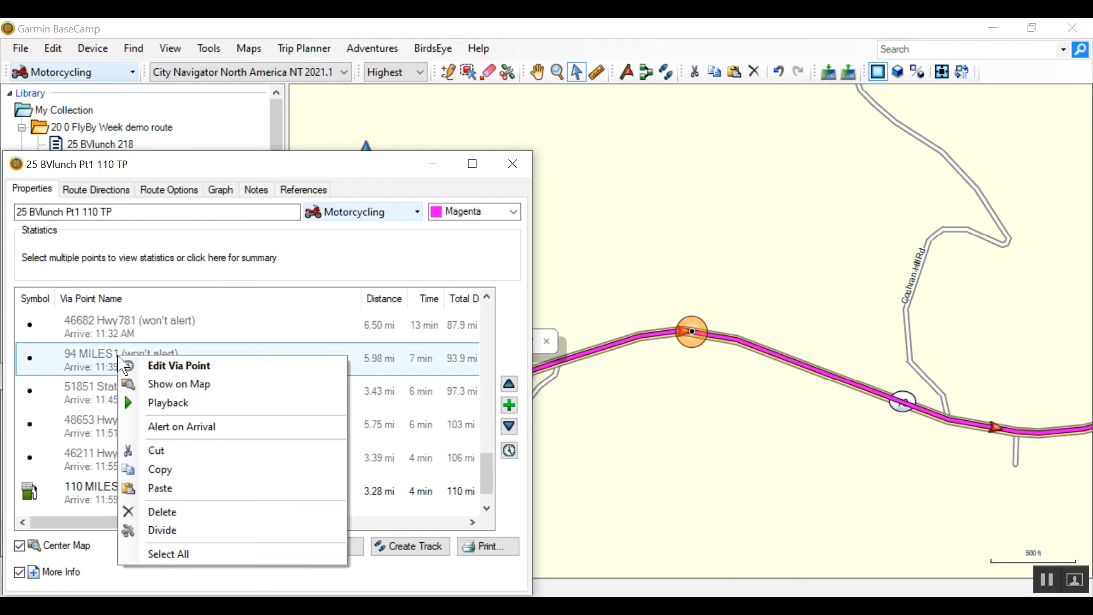
{"action": "left_click", "coordinate": [206, 432]}
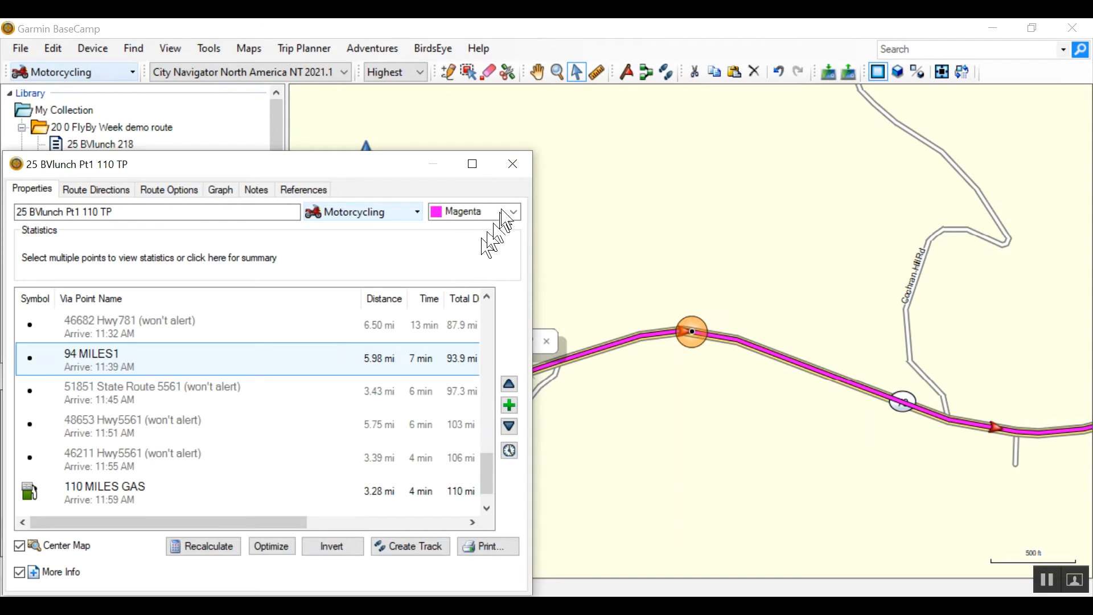
{"action": "left_click", "coordinate": [515, 166]}
{"action": "scroll", "coordinate": [279, 555], "scroll_direction": "down", "scroll_amount": 1}
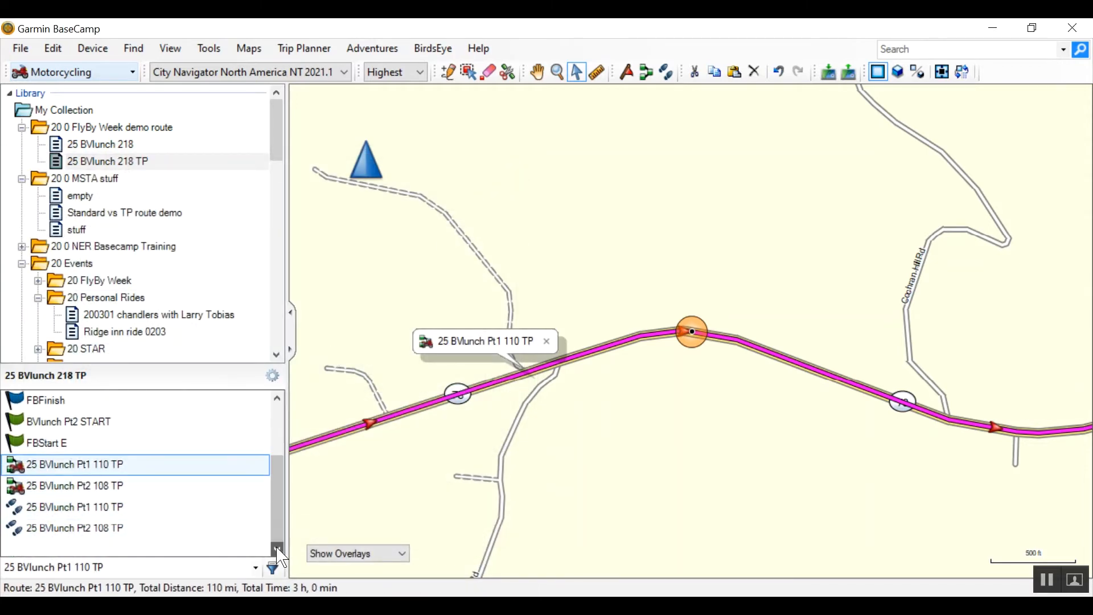
Step: Open the properties of the 25 BVlunch Pt2 108 TP route and rename via point Hwy264 as "113 MILES START2"
{"action": "left_click", "coordinate": [17, 487]}
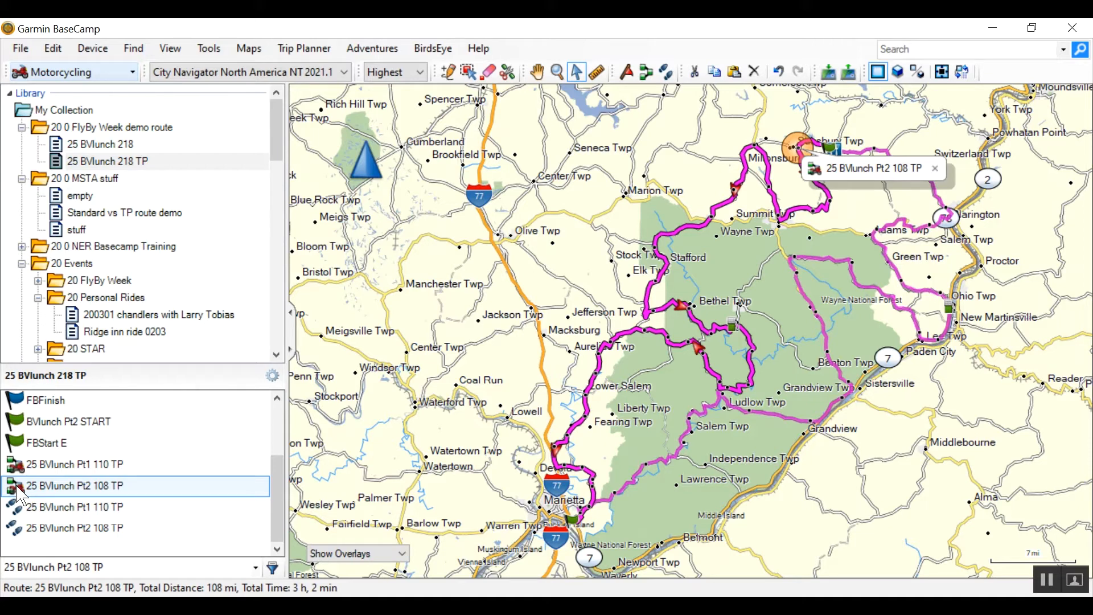
{"action": "double_click", "coordinate": [18, 489]}
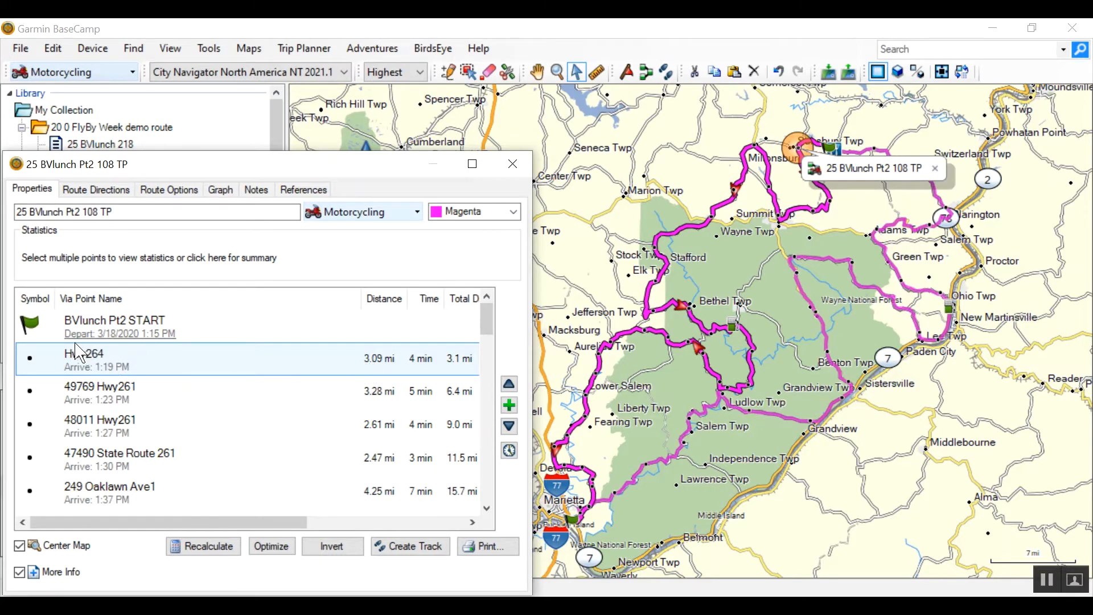
{"action": "double_click", "coordinate": [86, 358]}
{"action": "left_click", "coordinate": [502, 209]}
{"action": "key", "text": "BackSpace"}
{"action": "key", "text": "BackSpace"}
{"action": "key", "text": "BackSpace"}
{"action": "key", "text": "BackSpace"}
{"action": "key", "text": "BackSpace"}
{"action": "key", "text": "BackSpace"}
{"action": "type", "text": "113 MILES START2"}
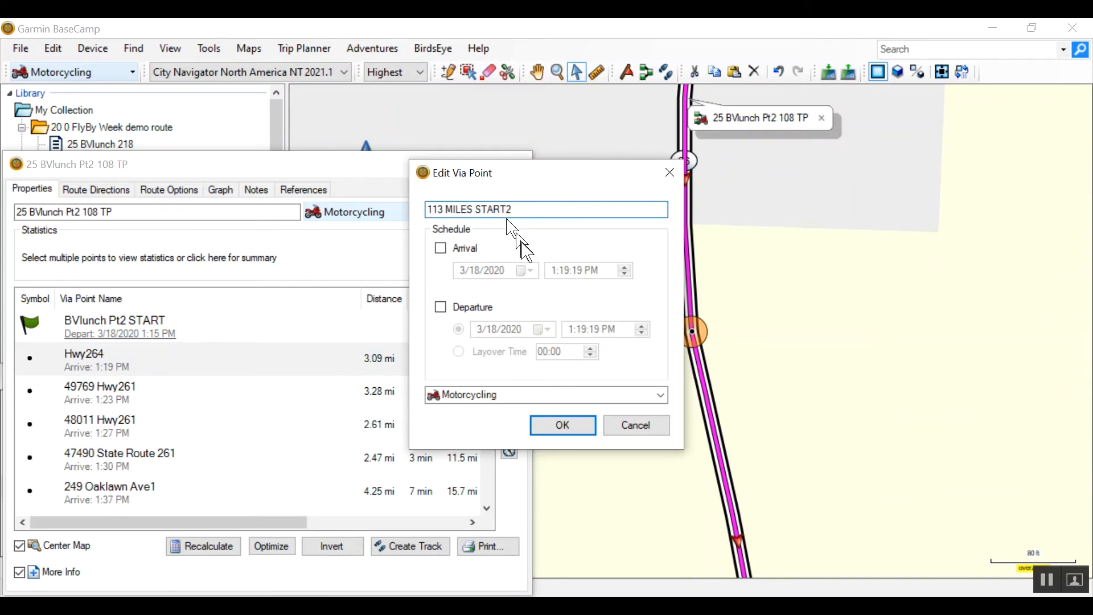
{"action": "left_click", "coordinate": [558, 425]}
Step: Insert a route point into the Pt2 route on highway 537, just before the 165 MILES GAS stop
{"action": "scroll", "coordinate": [489, 510], "scroll_direction": "down", "scroll_amount": 15}
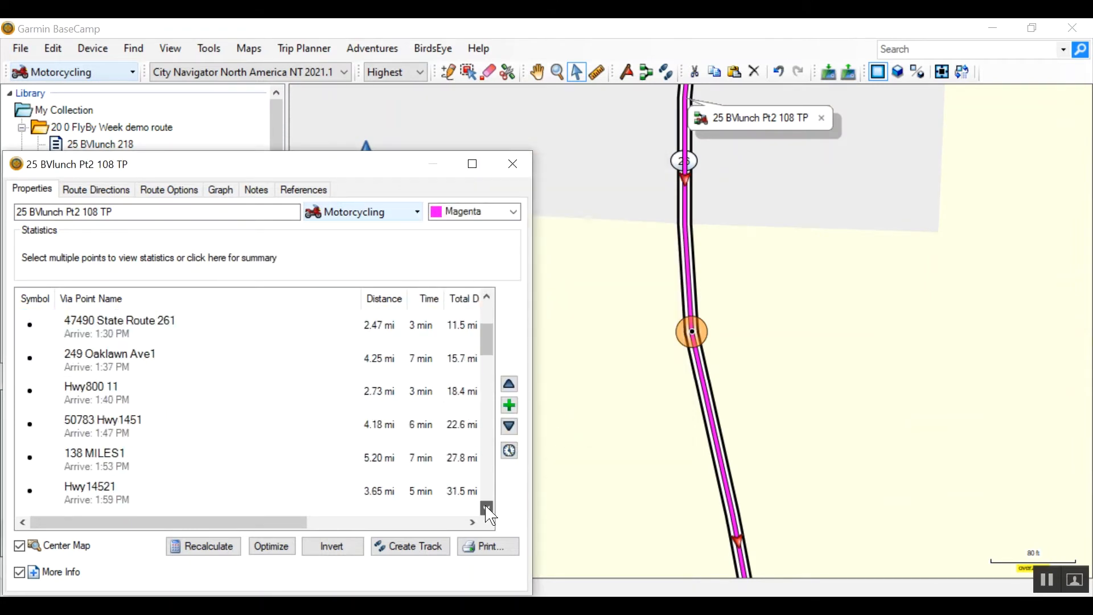
{"action": "left_click", "coordinate": [160, 365]}
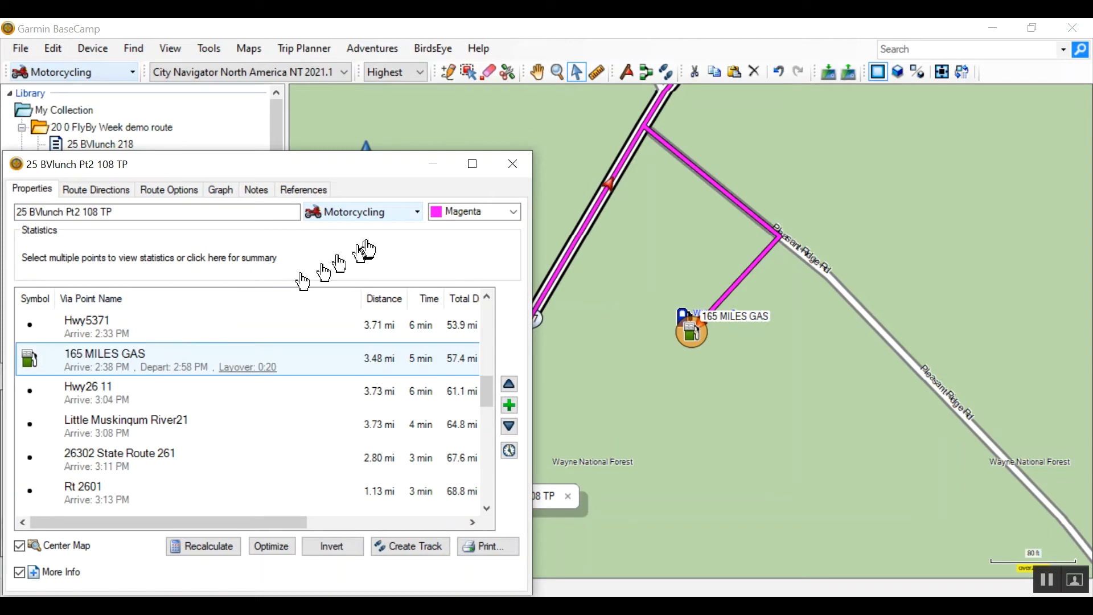
{"action": "left_click", "coordinate": [511, 167]}
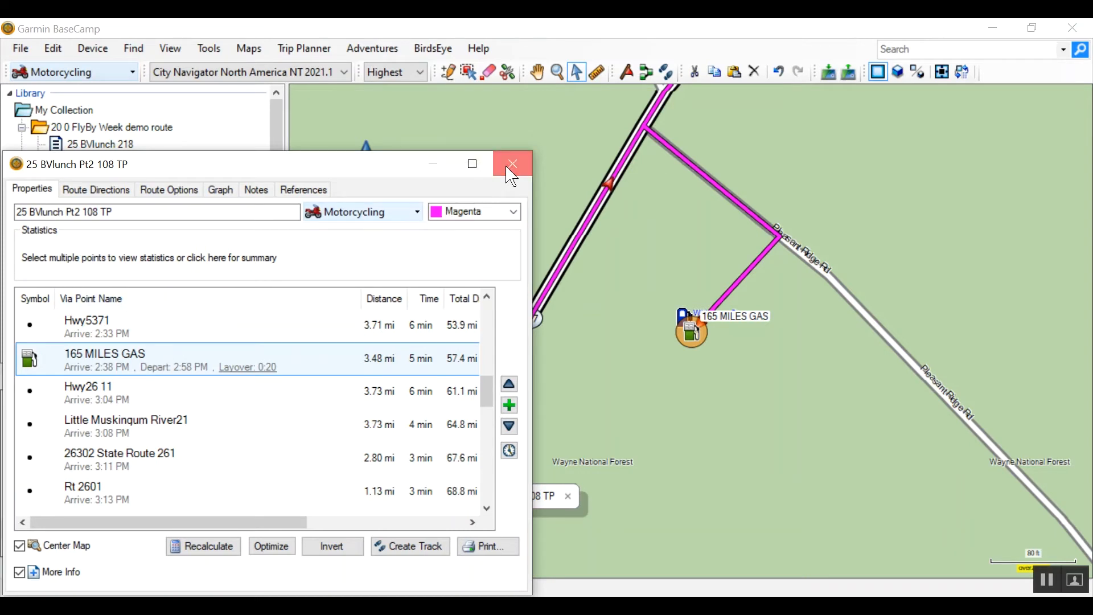
{"action": "left_click", "coordinate": [446, 72]}
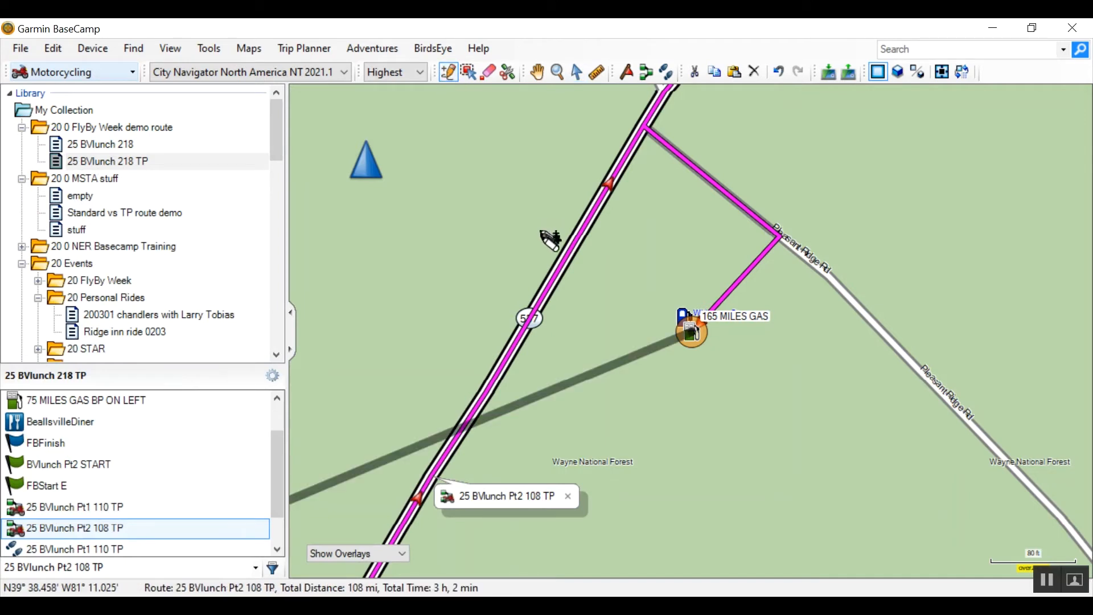
{"action": "left_click", "coordinate": [592, 318]}
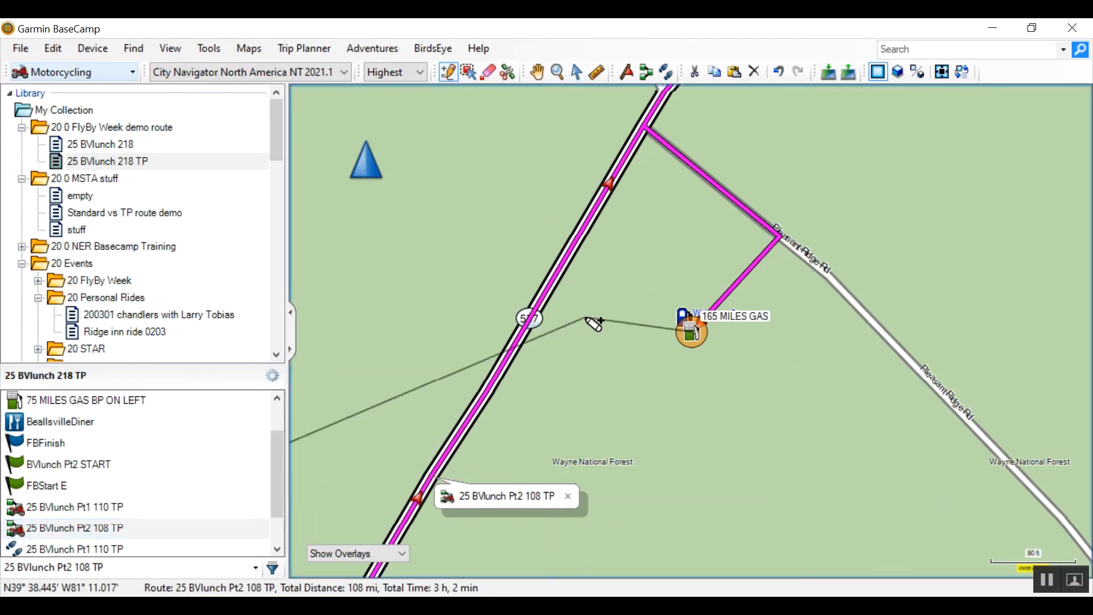
{"action": "left_click", "coordinate": [529, 333]}
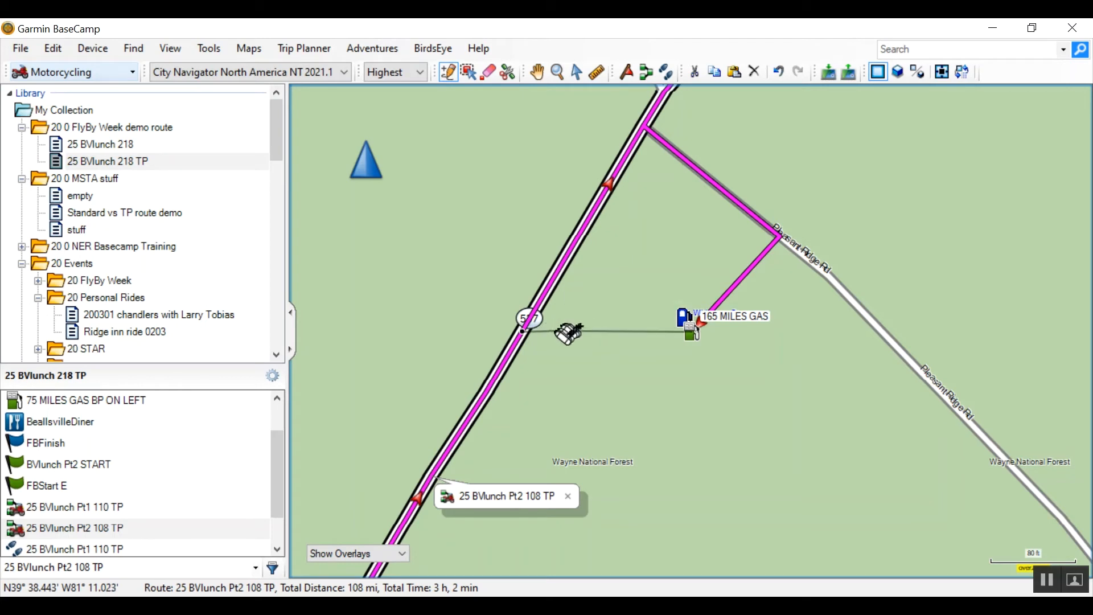
{"action": "key", "text": "Escape"}
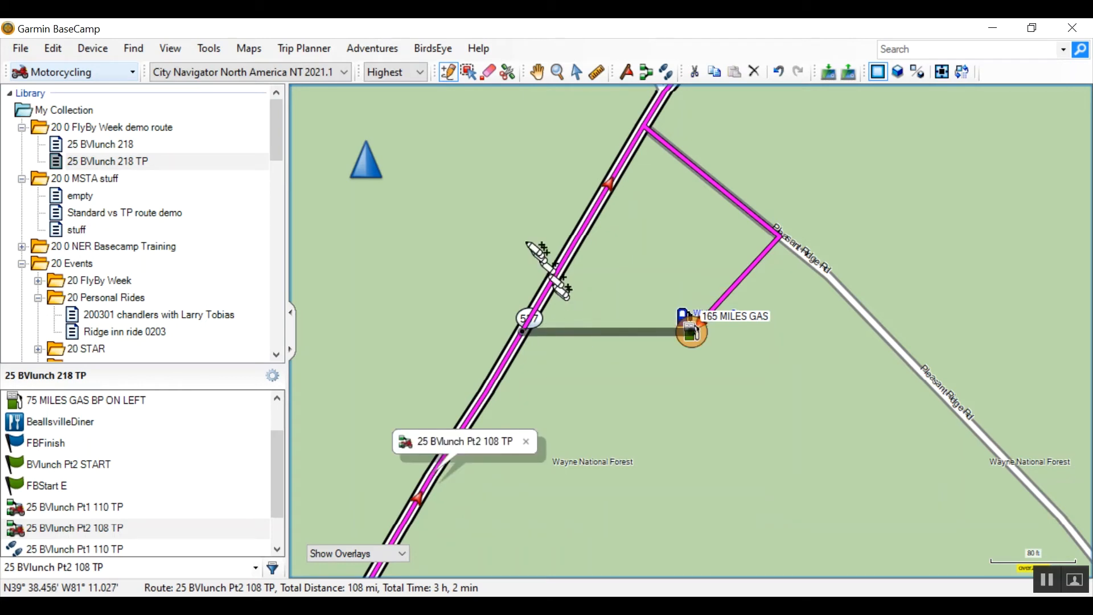
{"action": "left_click", "coordinate": [576, 73]}
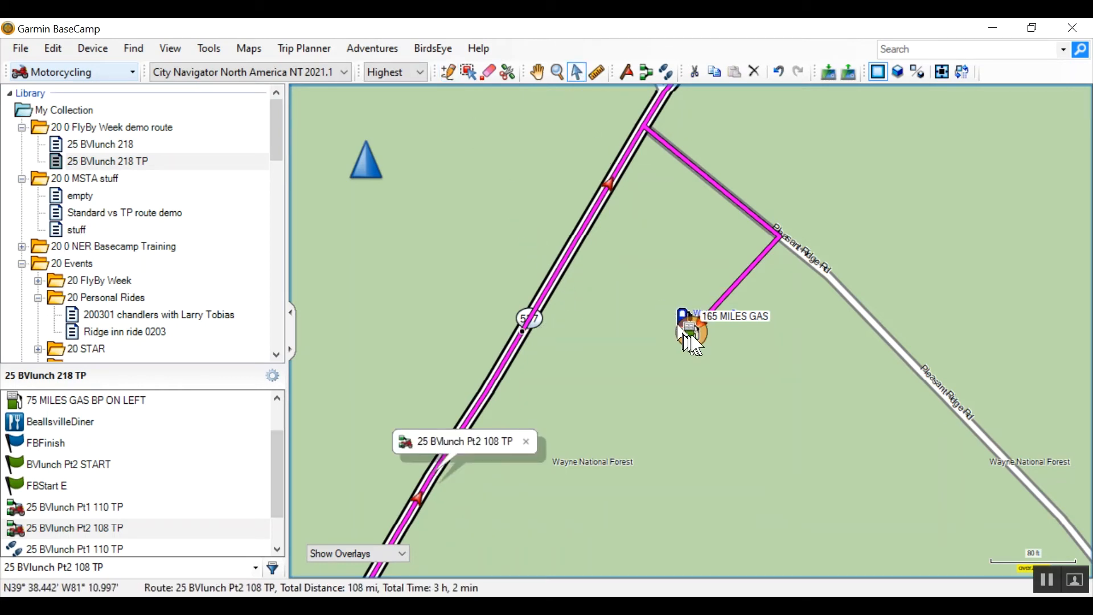
Step: Rename the 165 MILES GAS waypoint as "Whitacres Store"
{"action": "double_click", "coordinate": [695, 337]}
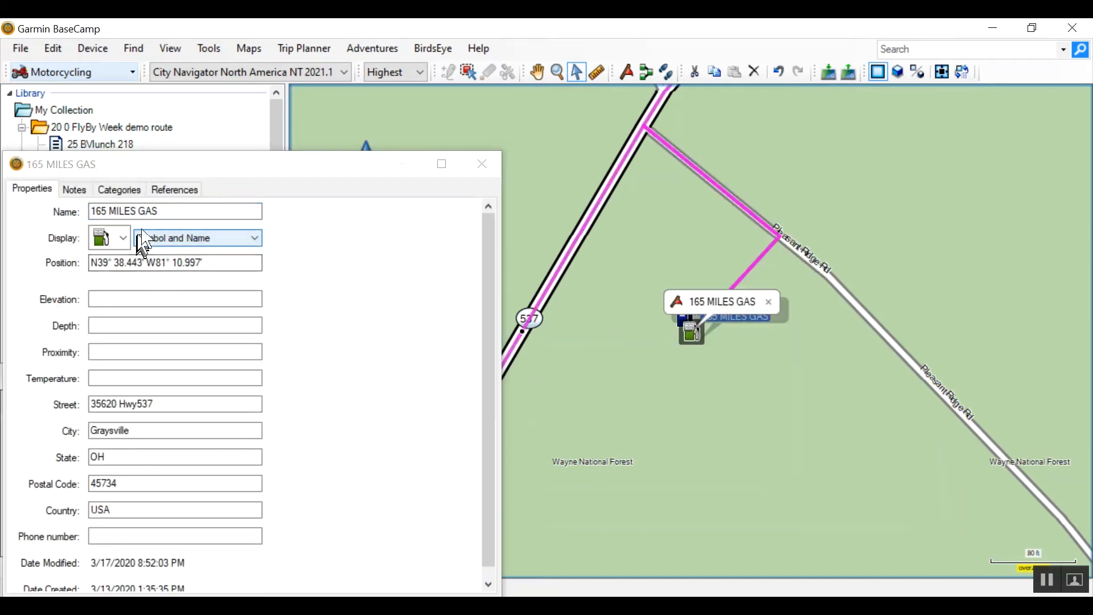
{"action": "left_click_drag", "start_coordinate": [161, 214], "coordinate": [37, 211]}
{"action": "left_click", "coordinate": [36, 209]}
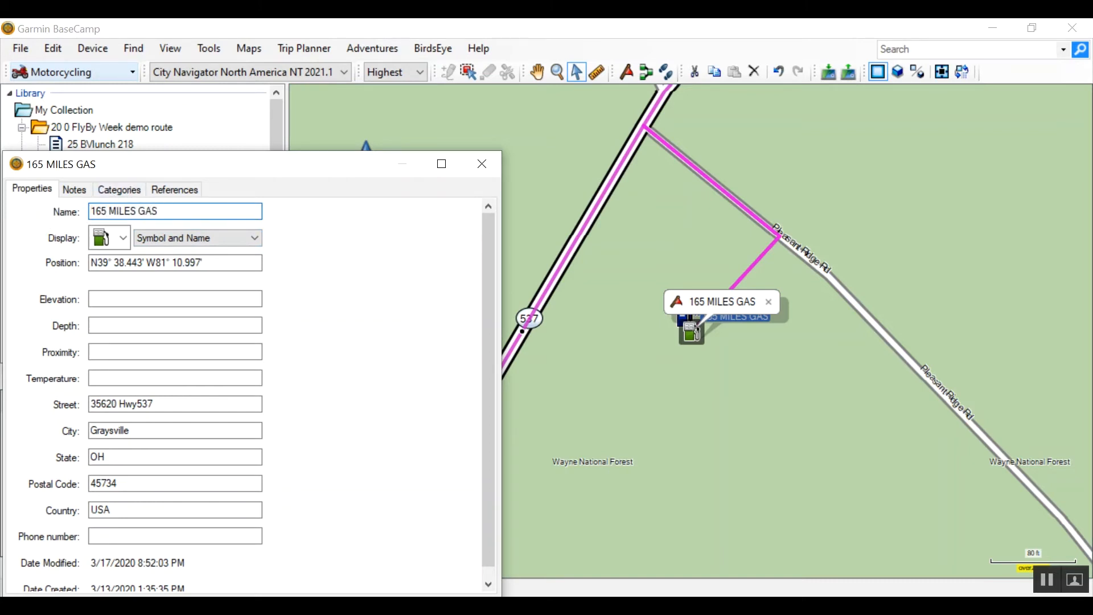
{"action": "key", "text": "BackSpace"}
{"action": "key", "text": "BackSpace"}
{"action": "key", "text": "BackSpace"}
{"action": "key", "text": "BackSpace"}
{"action": "key", "text": "BackSpace"}
{"action": "key", "text": "BackSpace"}
{"action": "key", "text": "BackSpace"}
{"action": "key", "text": "BackSpace"}
{"action": "key", "text": "BackSpace"}
{"action": "key", "text": "BackSpace"}
{"action": "key", "text": "BackSpace"}
{"action": "key", "text": "BackSpace"}
{"action": "key", "text": "BackSpace"}
{"action": "type", "text": "Whitacres S"}
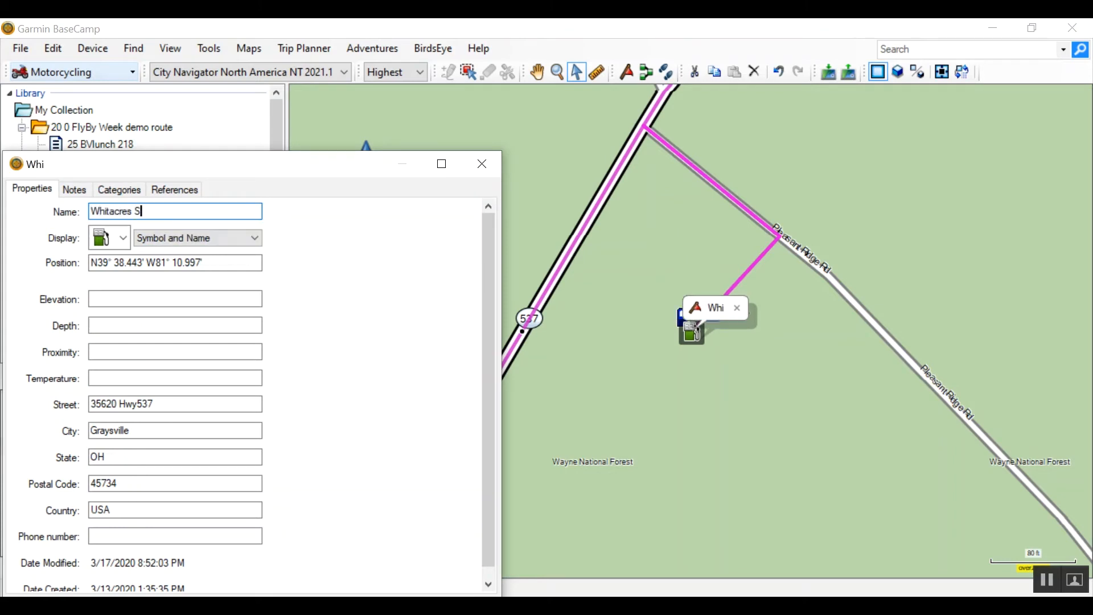
{"action": "type", "text": "tore"}
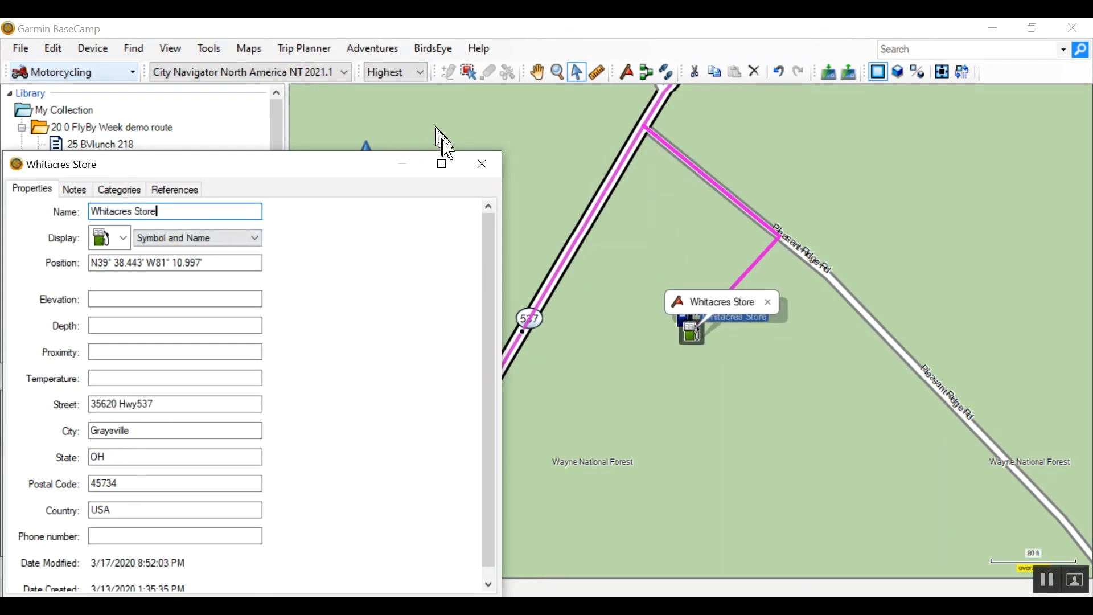
{"action": "left_click", "coordinate": [481, 164]}
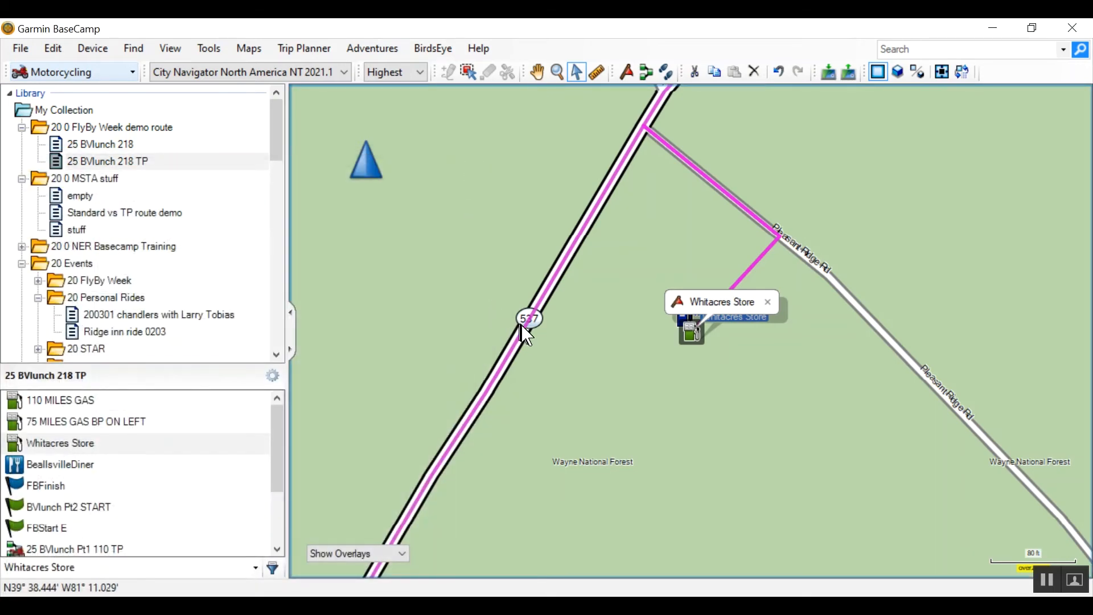
Step: In the Pt2 route, rename via point 35622 Hwy537 as "165 MILES GAS" and give it a 20-minute departure layover
{"action": "left_click_drag", "start_coordinate": [275, 439], "coordinate": [276, 487]}
{"action": "double_click", "coordinate": [47, 488]}
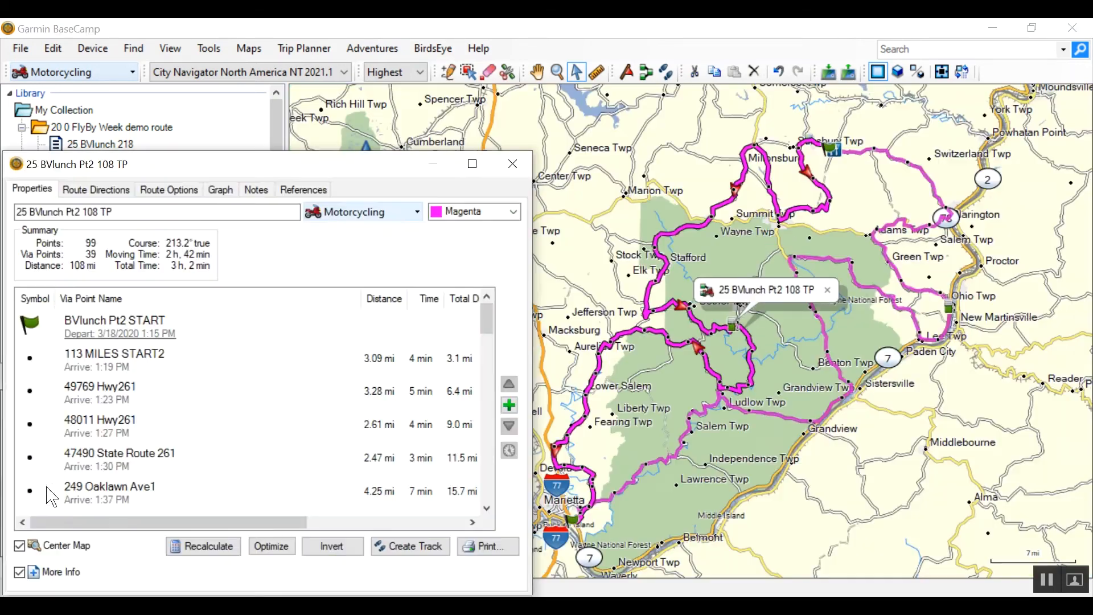
{"action": "scroll", "coordinate": [114, 387], "scroll_direction": "down", "scroll_amount": 3}
{"action": "left_click", "coordinate": [94, 398]}
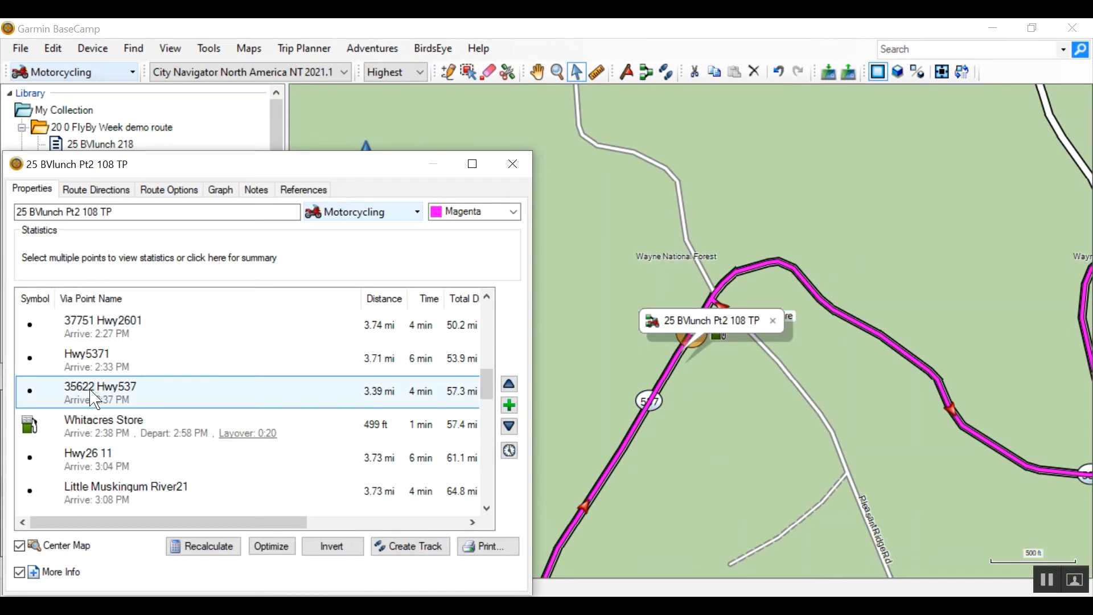
{"action": "double_click", "coordinate": [94, 399]}
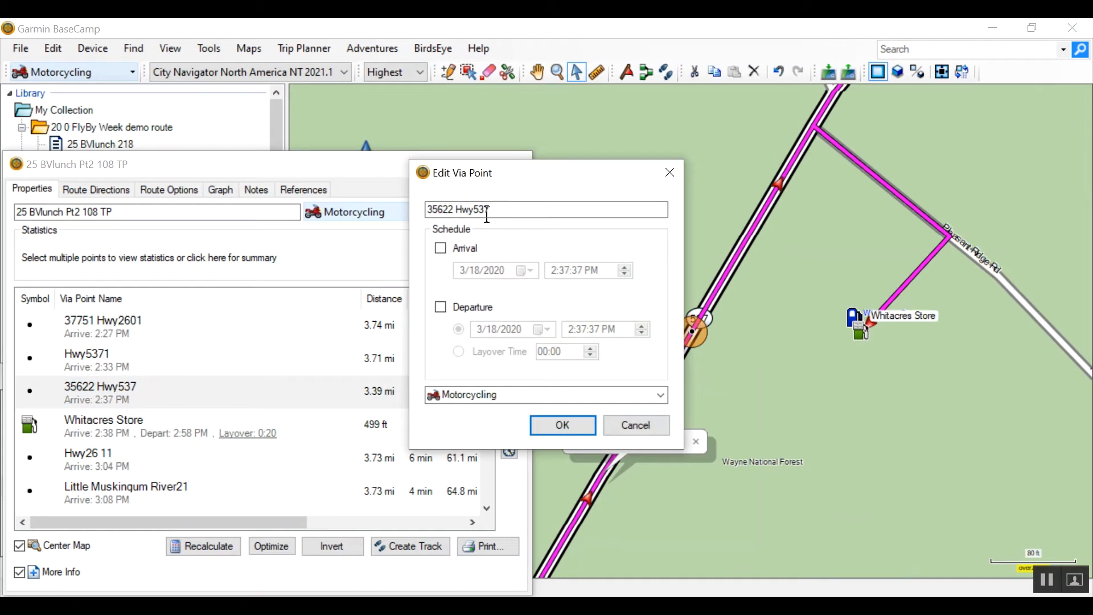
{"action": "left_click_drag", "start_coordinate": [496, 210], "coordinate": [398, 192]}
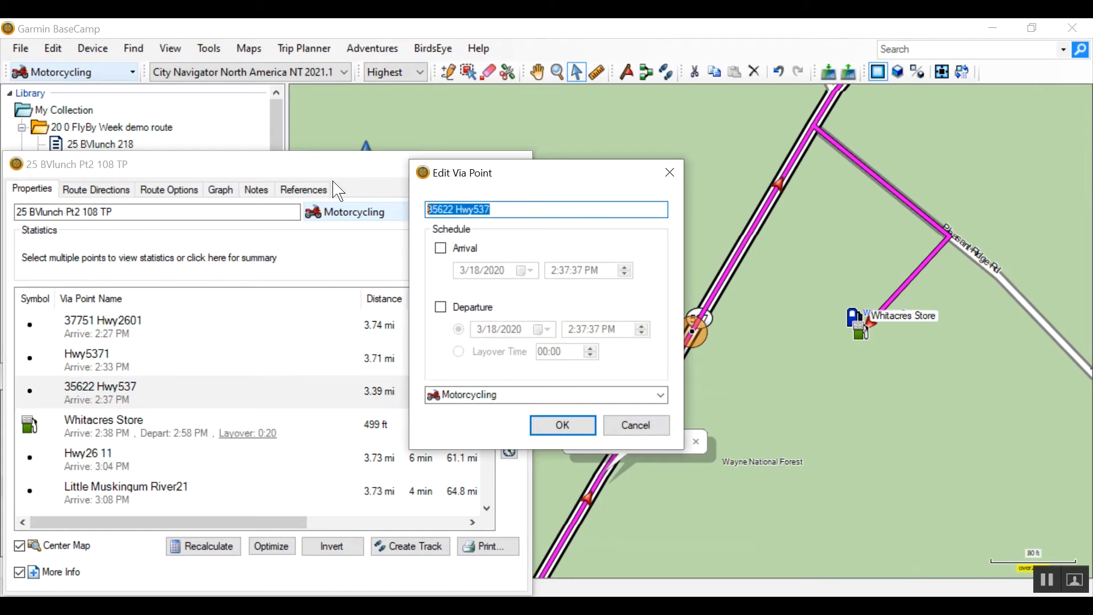
{"action": "type", "text": "165 MILES GAS"}
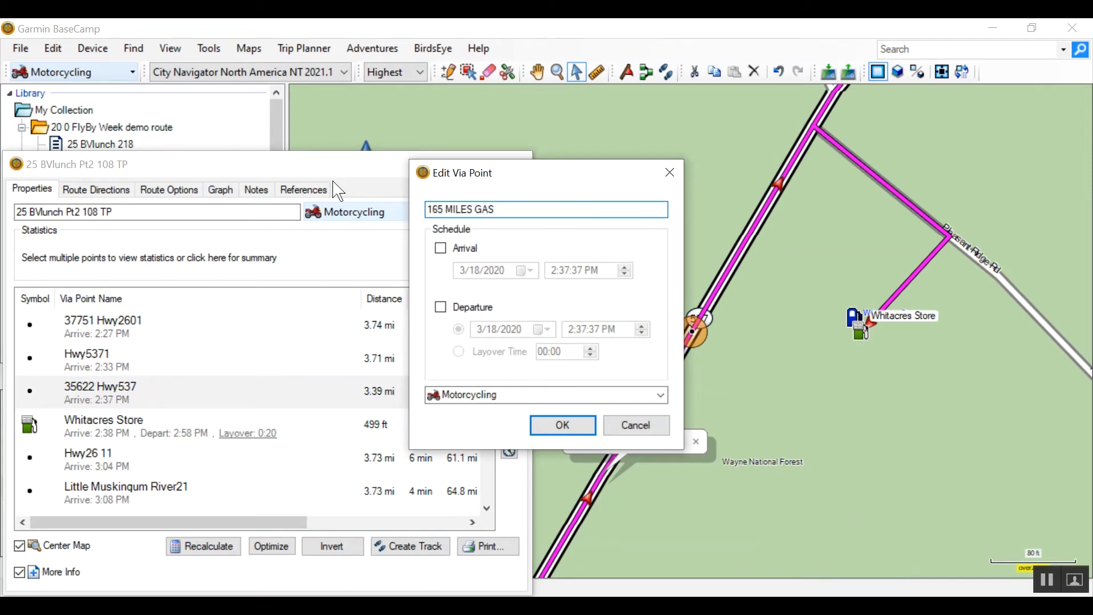
{"action": "left_click", "coordinate": [441, 308]}
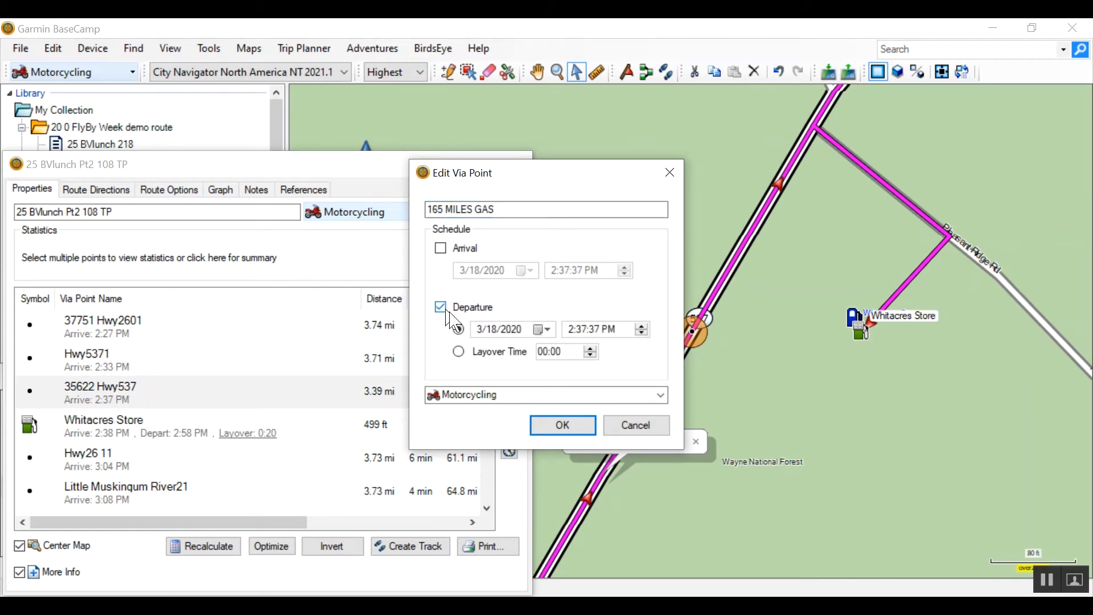
{"action": "left_click", "coordinate": [459, 352]}
{"action": "left_click", "coordinate": [563, 425]}
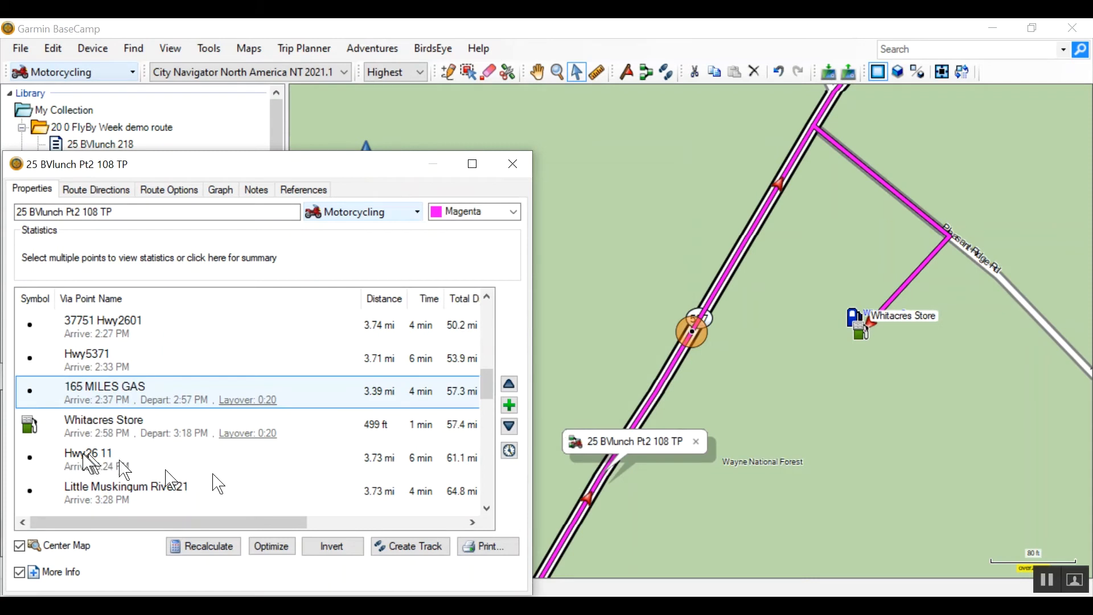
Step: Remove the scheduled departure layover from the Whitacres Store via point
{"action": "double_click", "coordinate": [130, 433]}
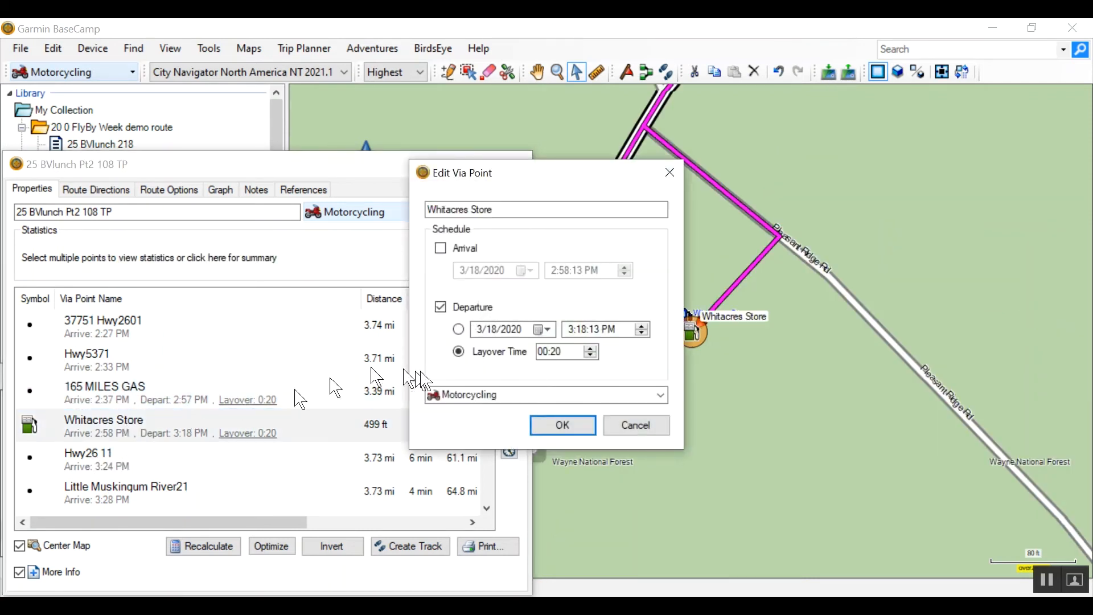
{"action": "left_click", "coordinate": [440, 308]}
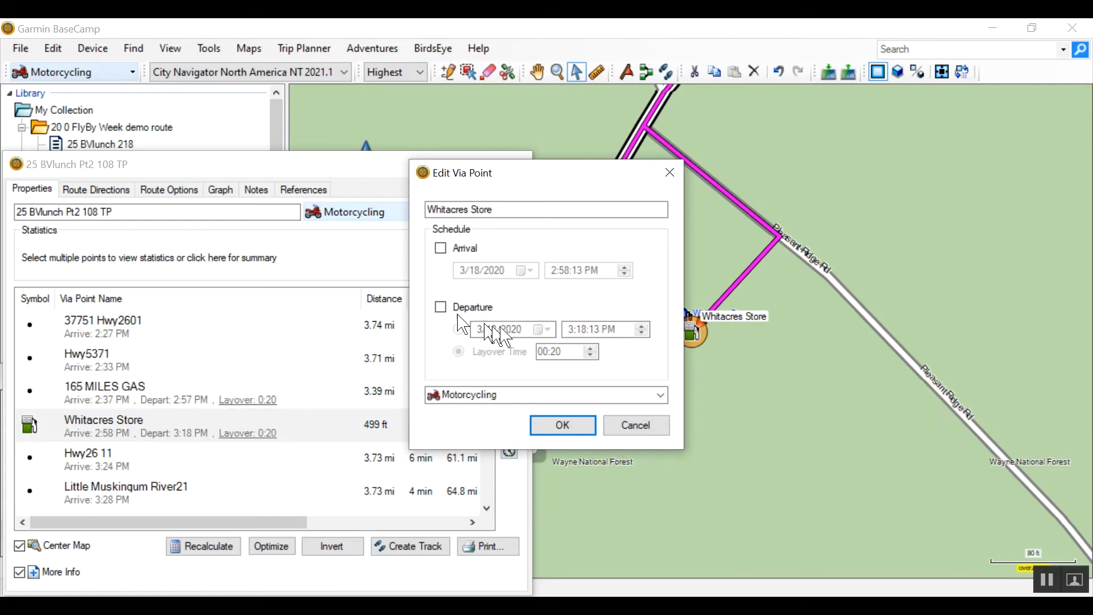
{"action": "left_click", "coordinate": [571, 435]}
Step: Rename the via point Hwy26 11, which follows Whitacres Store, as "4 MILES AFTER GAS"
{"action": "left_click", "coordinate": [453, 455]}
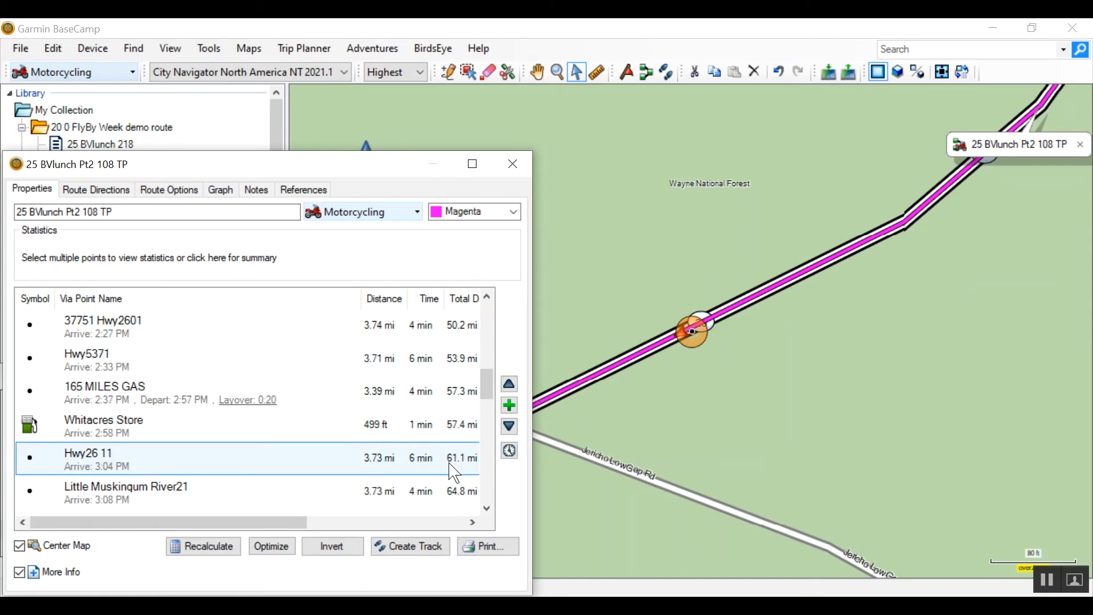
{"action": "double_click", "coordinate": [88, 461]}
{"action": "type", "text": "4 M"}
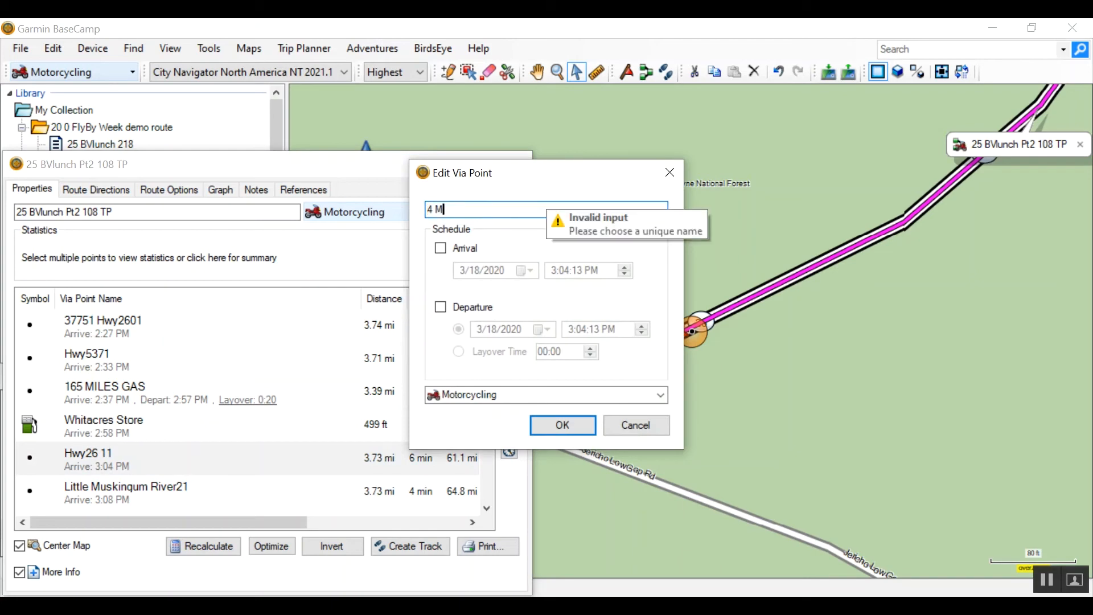
{"action": "type", "text": "ILES AFTER GAS"}
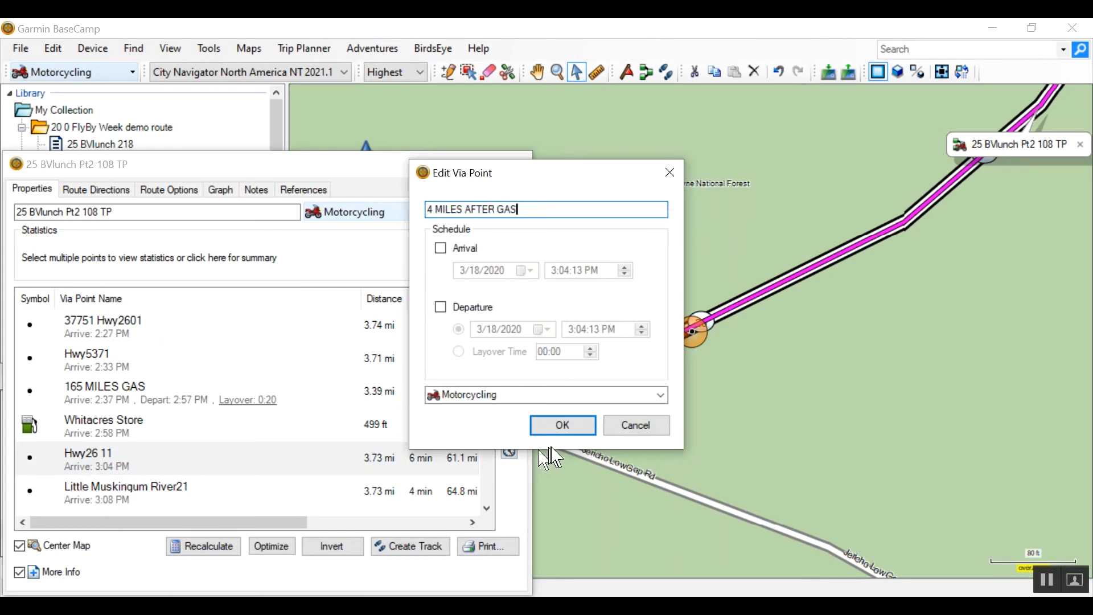
{"action": "left_click", "coordinate": [562, 425]}
Step: Set all Pt2 via points from 49769 Hwy261 through Country lane1 to not alert on arrival as shaping points
{"action": "key", "text": "Down"}
{"action": "key", "text": "Down"}
{"action": "key", "text": "Down"}
{"action": "key", "text": "Down"}
{"action": "key", "text": "Down"}
{"action": "key", "text": "Down"}
{"action": "key", "text": "Down"}
{"action": "key", "text": "Down"}
{"action": "key", "text": "Down"}
{"action": "key", "text": "Down"}
{"action": "key", "text": "Down"}
{"action": "key", "text": "Down"}
{"action": "key", "text": "Down"}
{"action": "key", "text": "Down"}
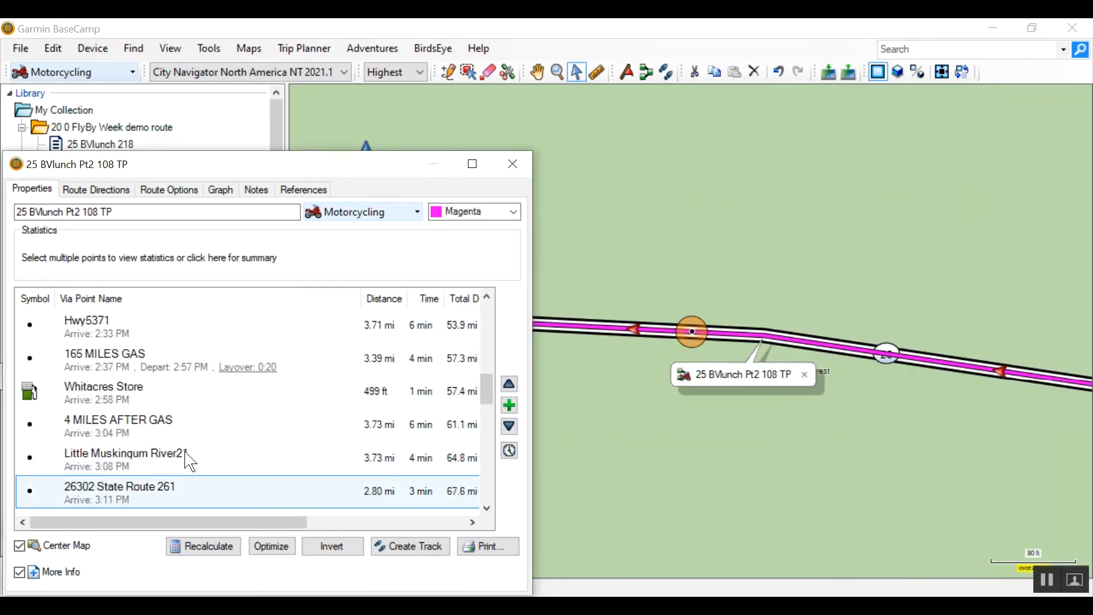
{"action": "key", "text": "Down"}
{"action": "key", "text": "Down"}
{"action": "key", "text": "Down"}
{"action": "key", "text": "Down"}
{"action": "key", "text": "Down"}
{"action": "key", "text": "Down"}
{"action": "key", "text": "Down"}
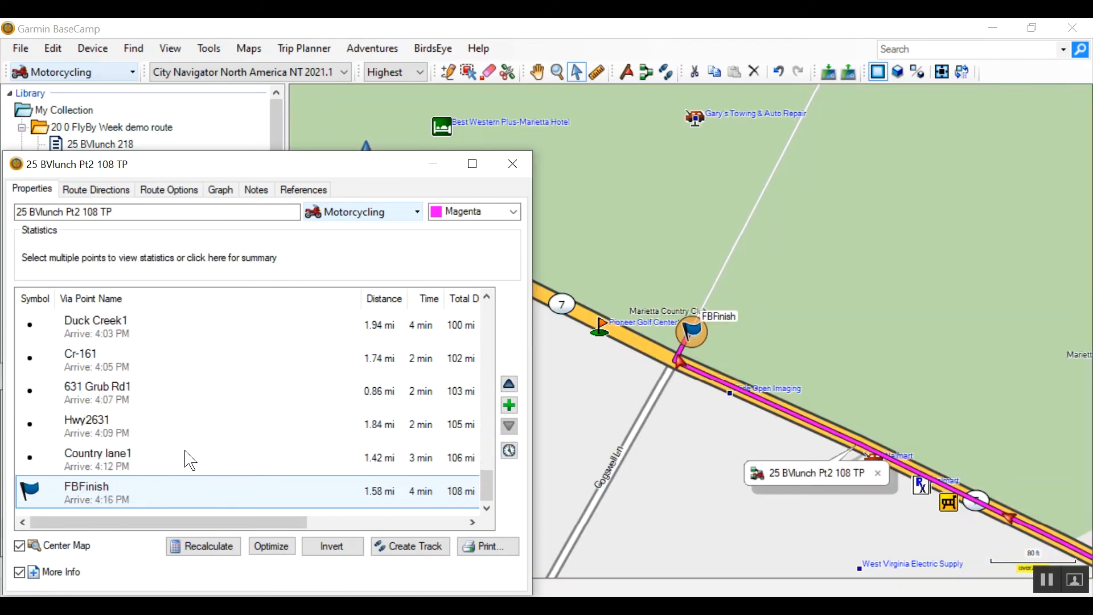
{"action": "left_click", "coordinate": [190, 458]}
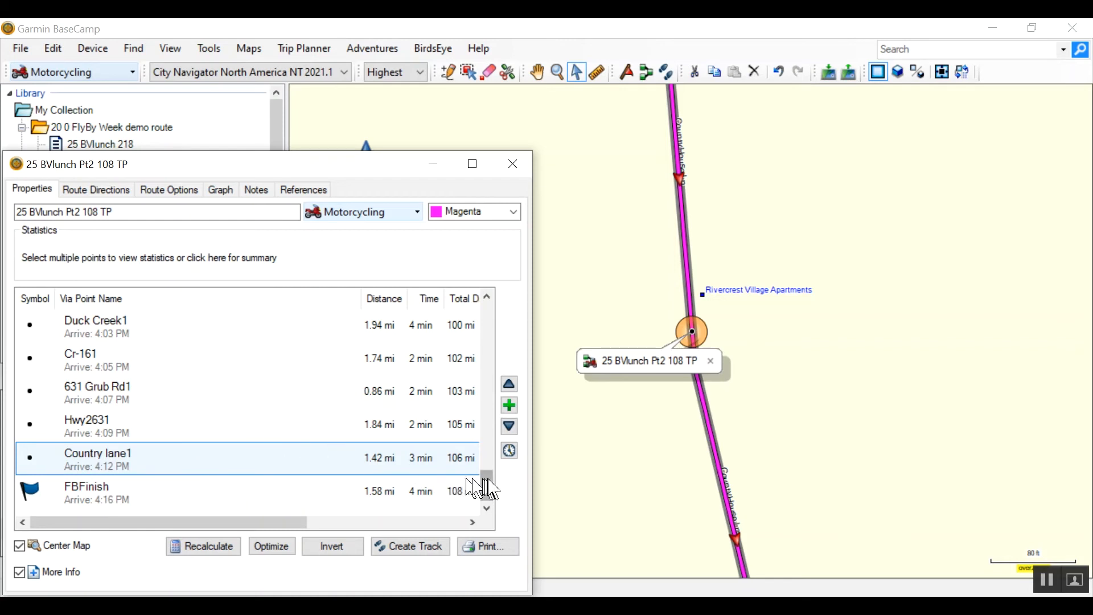
{"action": "left_click_drag", "start_coordinate": [488, 488], "coordinate": [498, 311]}
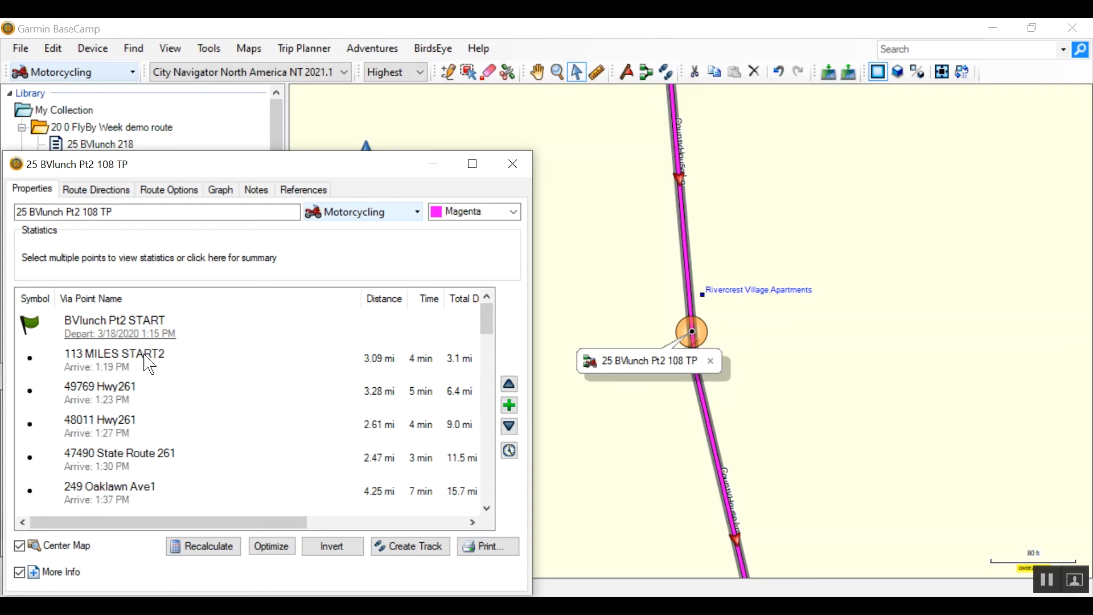
{"action": "left_click", "coordinate": [105, 397], "text": "shift"}
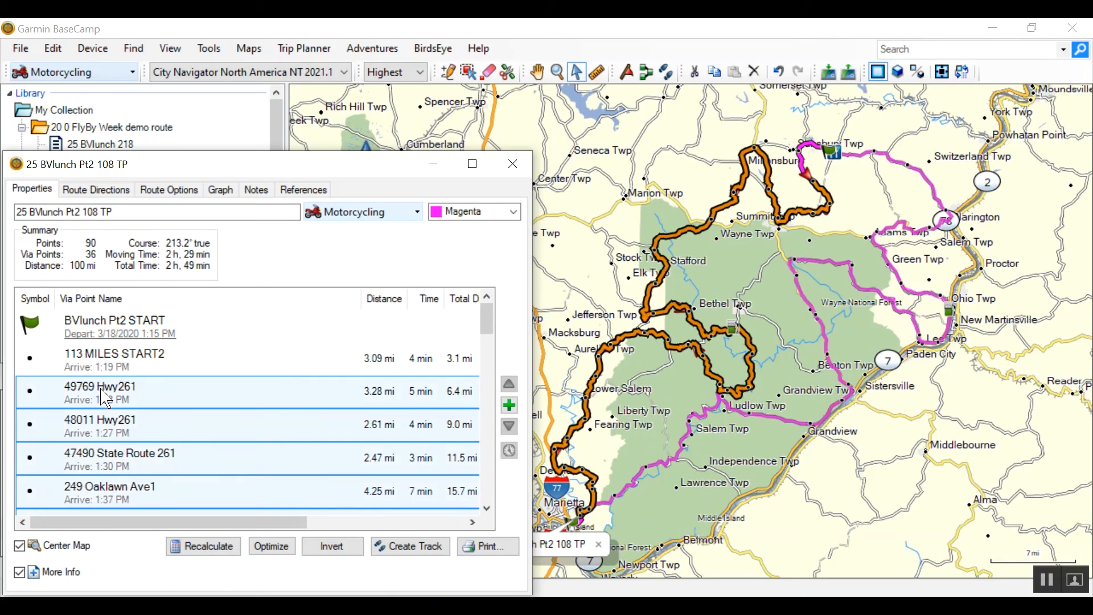
{"action": "right_click", "coordinate": [144, 415]}
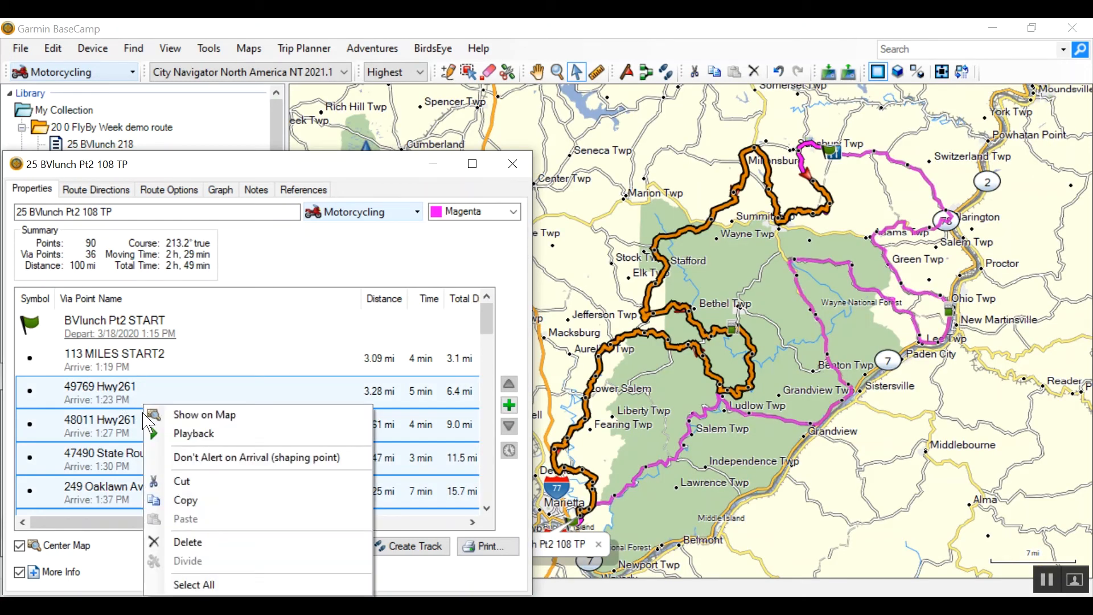
{"action": "left_click", "coordinate": [213, 459]}
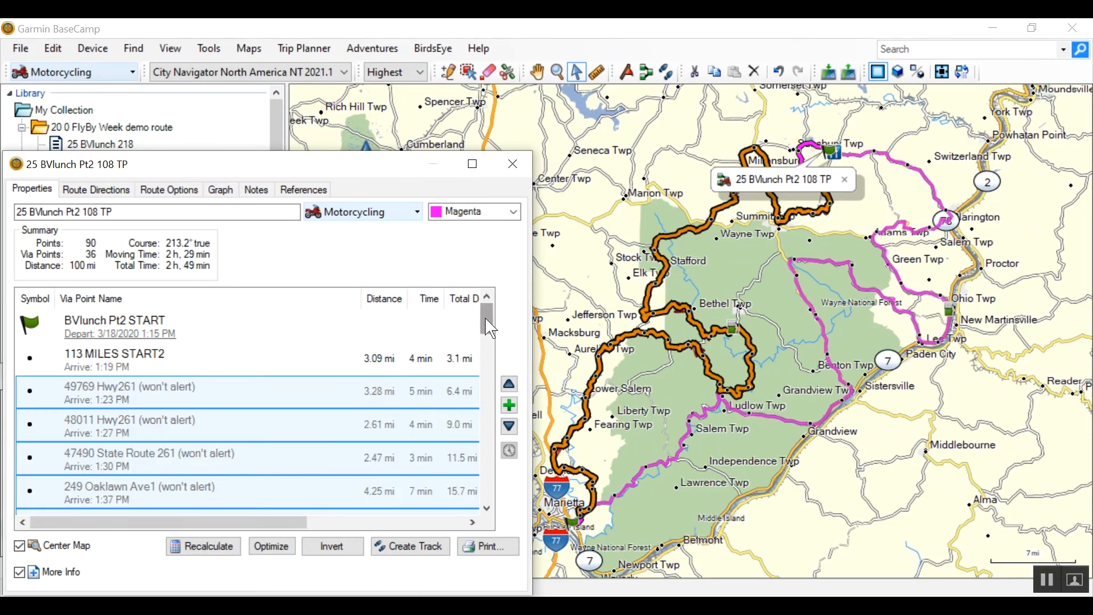
Step: Set the 138 MILES1 via point in the Pt2 route to alert on arrival
{"action": "key", "text": "Down"}
{"action": "key", "text": "Down"}
{"action": "key", "text": "Down"}
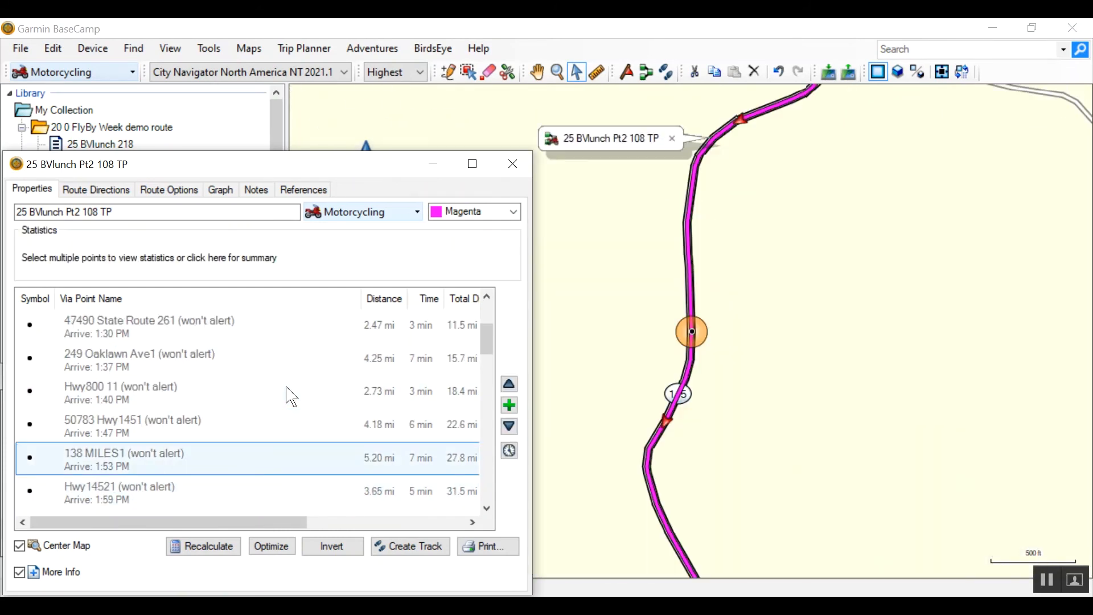
{"action": "right_click", "coordinate": [218, 464]}
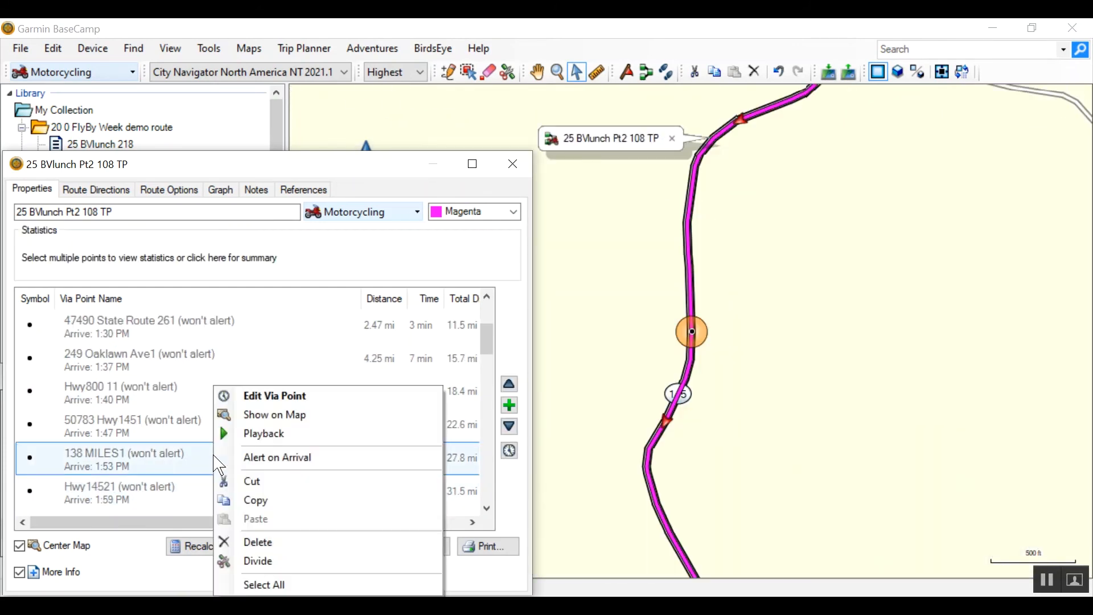
{"action": "left_click", "coordinate": [251, 457]}
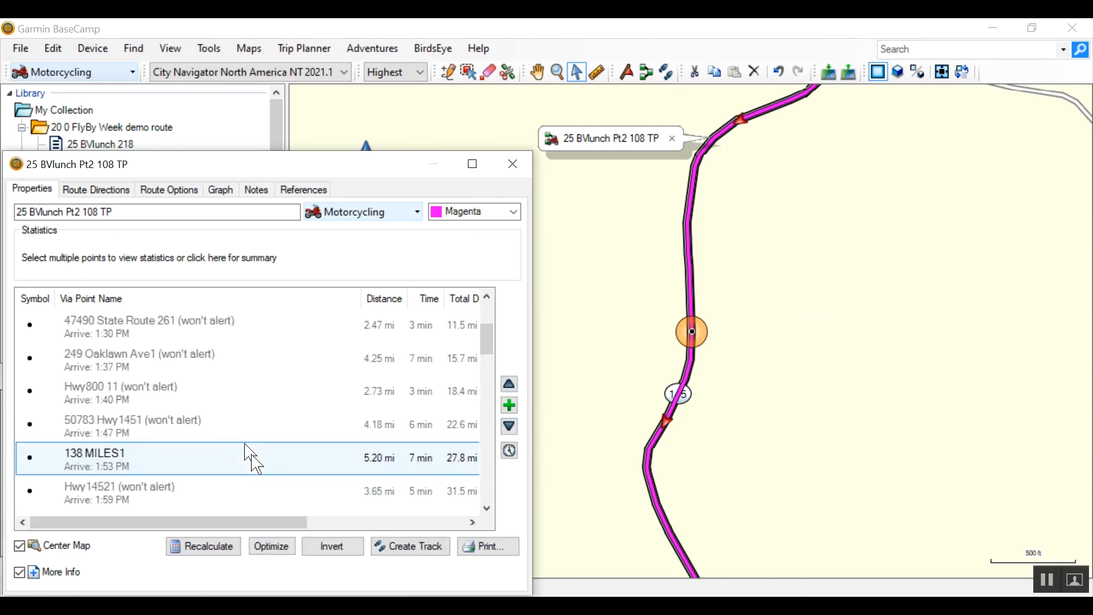
Step: Set the 165 MILES GAS via point in the Pt2 route to alert on arrival
{"action": "scroll", "coordinate": [251, 457], "scroll_direction": "down", "scroll_amount": 3}
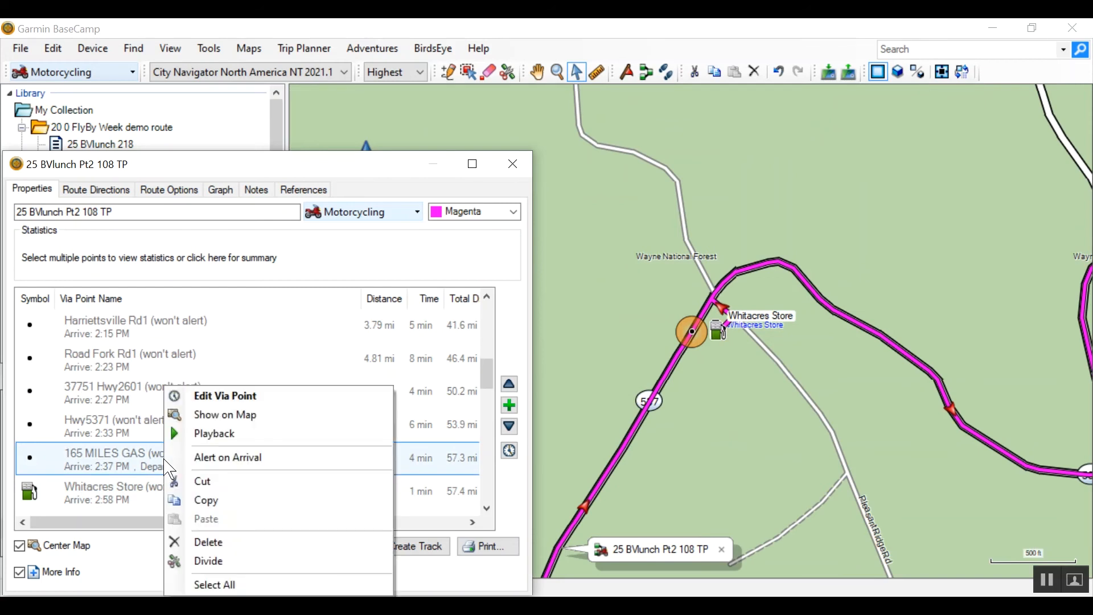
{"action": "right_click", "coordinate": [165, 463]}
{"action": "left_click", "coordinate": [253, 460]}
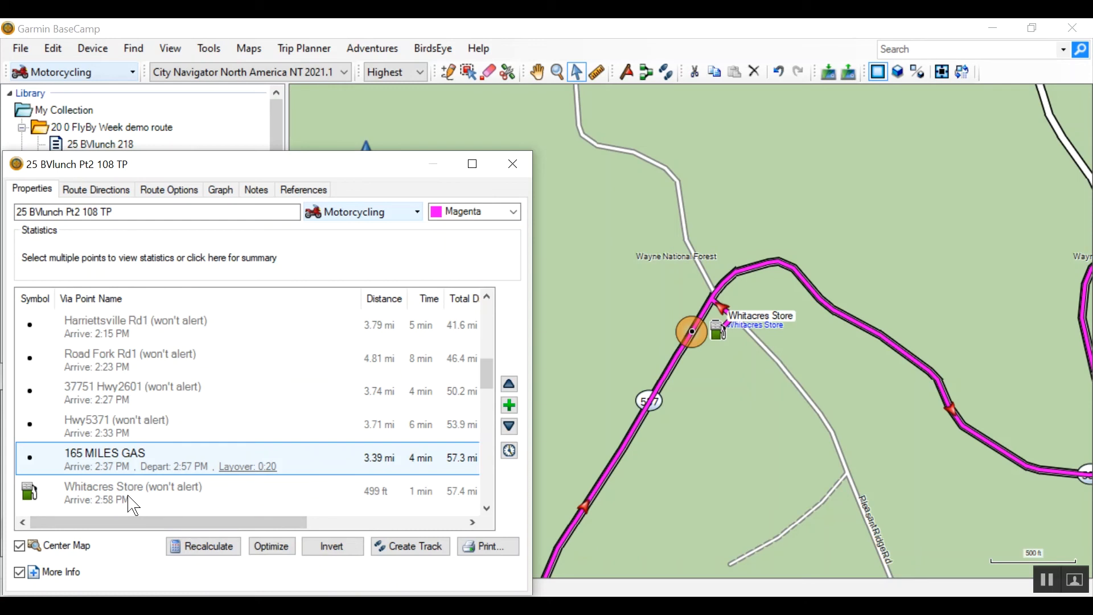
Step: Set the 4 MILES AFTER GAS via point, which follows Whitacres Store, to alert on arrival
{"action": "left_click", "coordinate": [171, 482]}
{"action": "left_click", "coordinate": [161, 478]}
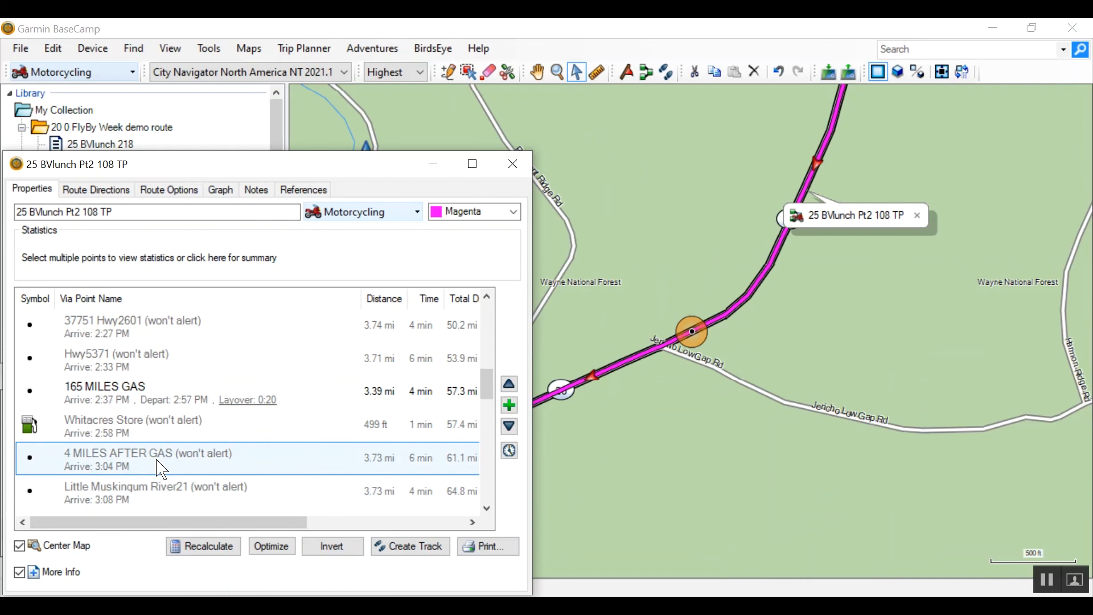
{"action": "right_click", "coordinate": [162, 469]}
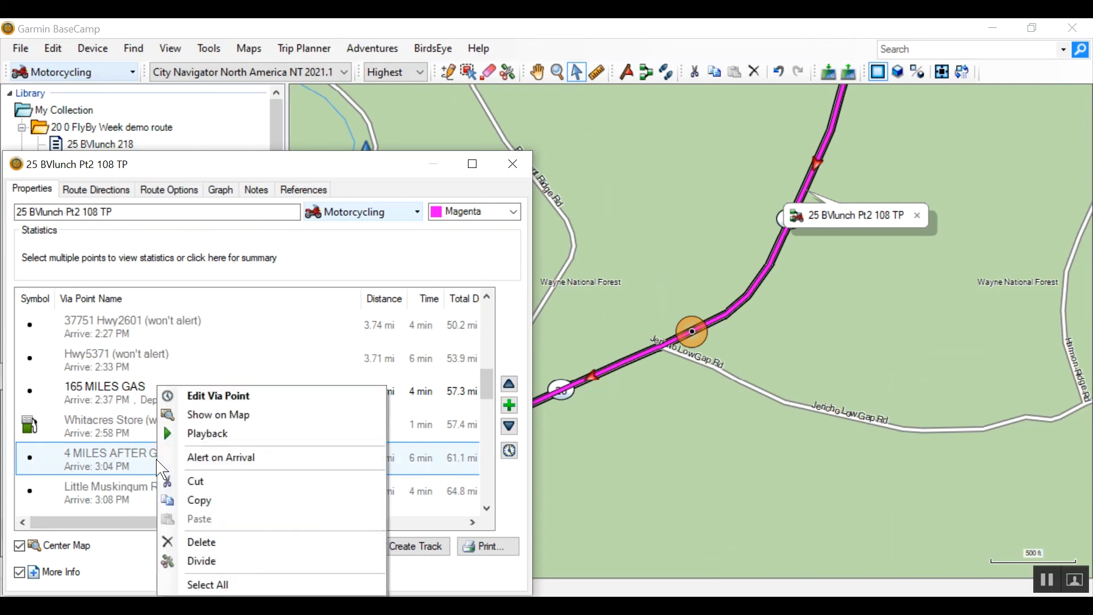
{"action": "left_click", "coordinate": [231, 456]}
{"action": "key", "text": "Down"}
{"action": "key", "text": "Down"}
{"action": "key", "text": "Down"}
{"action": "key", "text": "Down"}
{"action": "key", "text": "Down"}
{"action": "key", "text": "Down"}
{"action": "key", "text": "Down"}
{"action": "key", "text": "Down"}
{"action": "key", "text": "Down"}
{"action": "key", "text": "Down"}
{"action": "key", "text": "Up"}
{"action": "key", "text": "Up"}
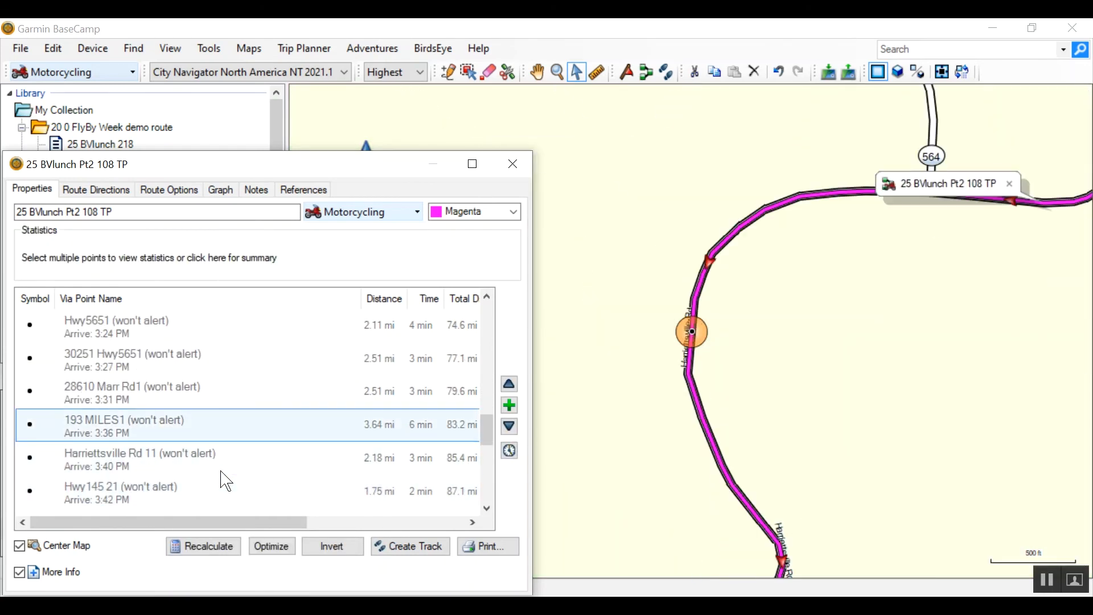
{"action": "right_click", "coordinate": [183, 439]}
{"action": "left_click", "coordinate": [248, 455]}
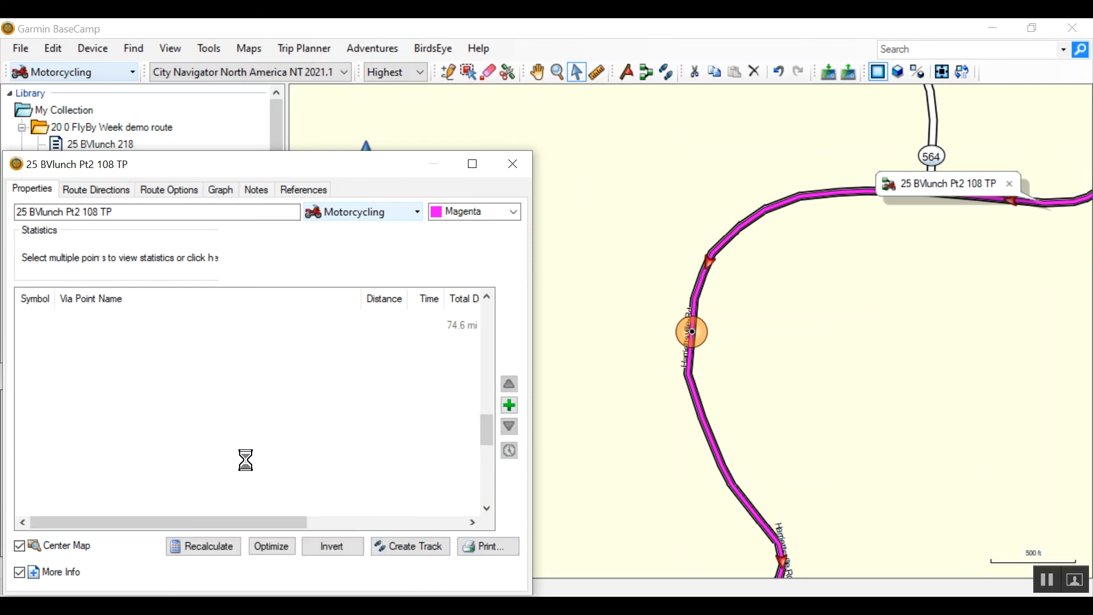
{"action": "left_click", "coordinate": [240, 450]}
Step: Review the remaining Pt2 via points after 193 MILES1 down to FBFinish and close the route's properties
{"action": "key", "text": "Down"}
{"action": "key", "text": "Down"}
{"action": "key", "text": "Down"}
{"action": "key", "text": "Down"}
{"action": "key", "text": "Down"}
{"action": "key", "text": "Down"}
{"action": "key", "text": "Down"}
{"action": "key", "text": "Down"}
{"action": "key", "text": "Down"}
{"action": "key", "text": "Down"}
{"action": "key", "text": "Down"}
{"action": "key", "text": "Down"}
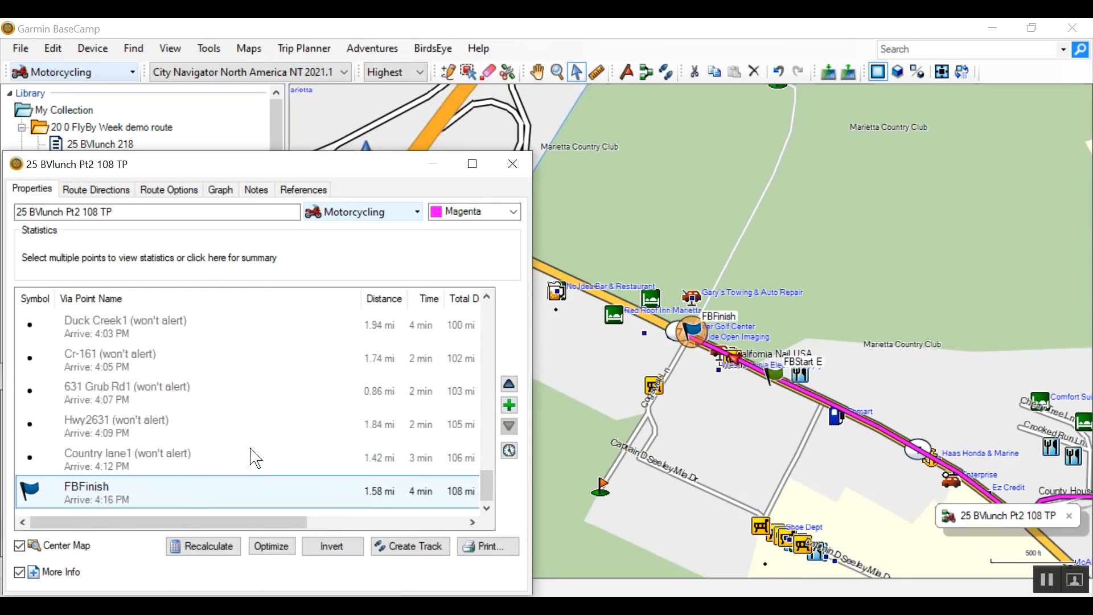
{"action": "left_click", "coordinate": [512, 164]}
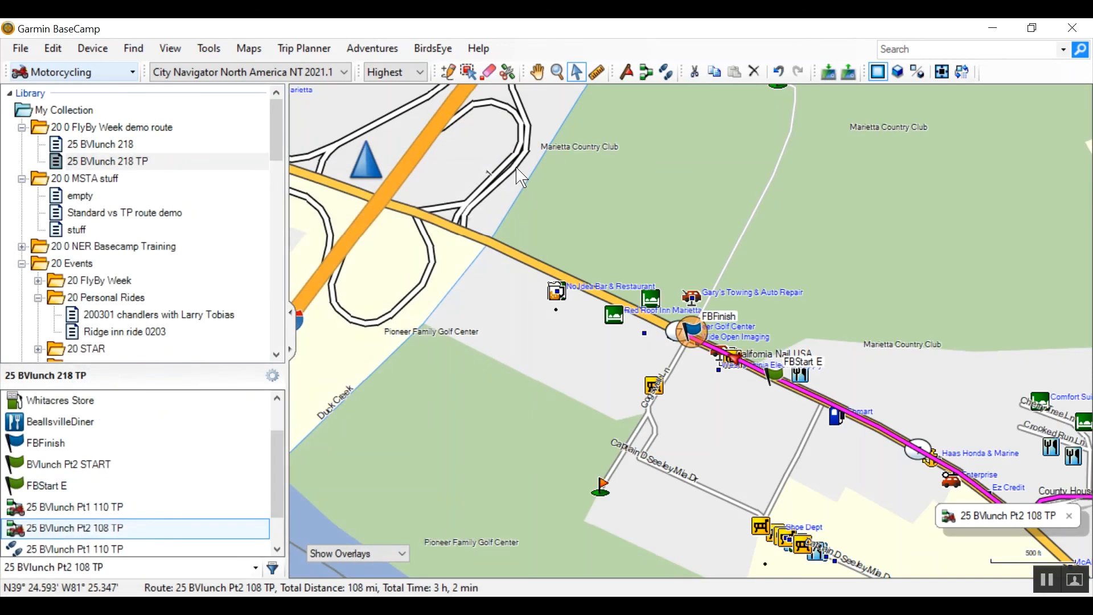
Step: Delete the existing 25 BVlunch Pt2 108 TP track from all lists
{"action": "scroll", "coordinate": [273, 473], "scroll_direction": "down", "scroll_amount": 1}
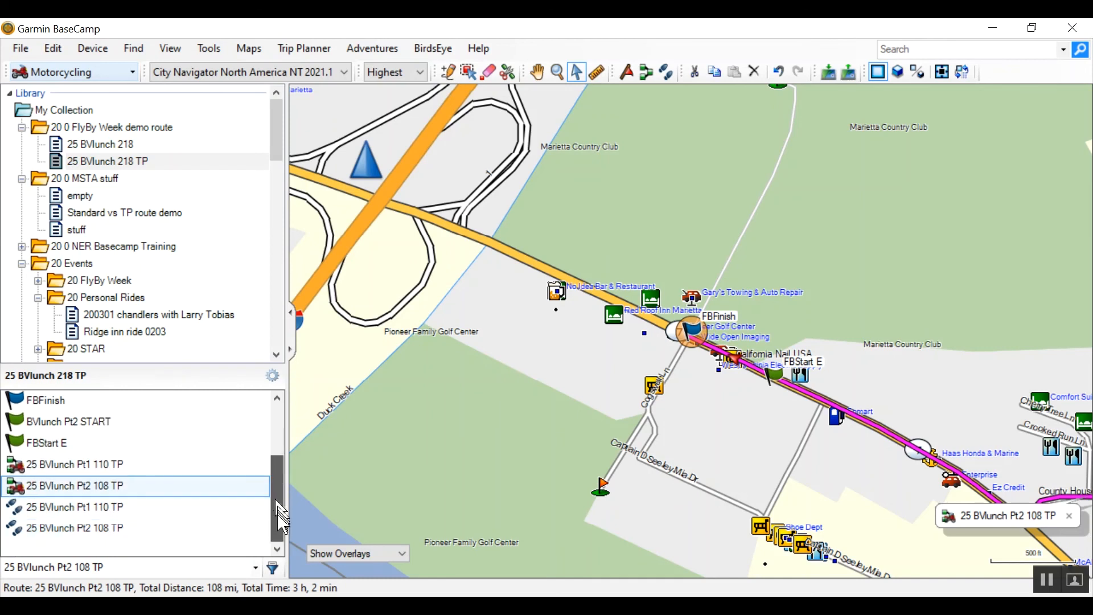
{"action": "left_click", "coordinate": [85, 529]}
{"action": "right_click", "coordinate": [83, 528]}
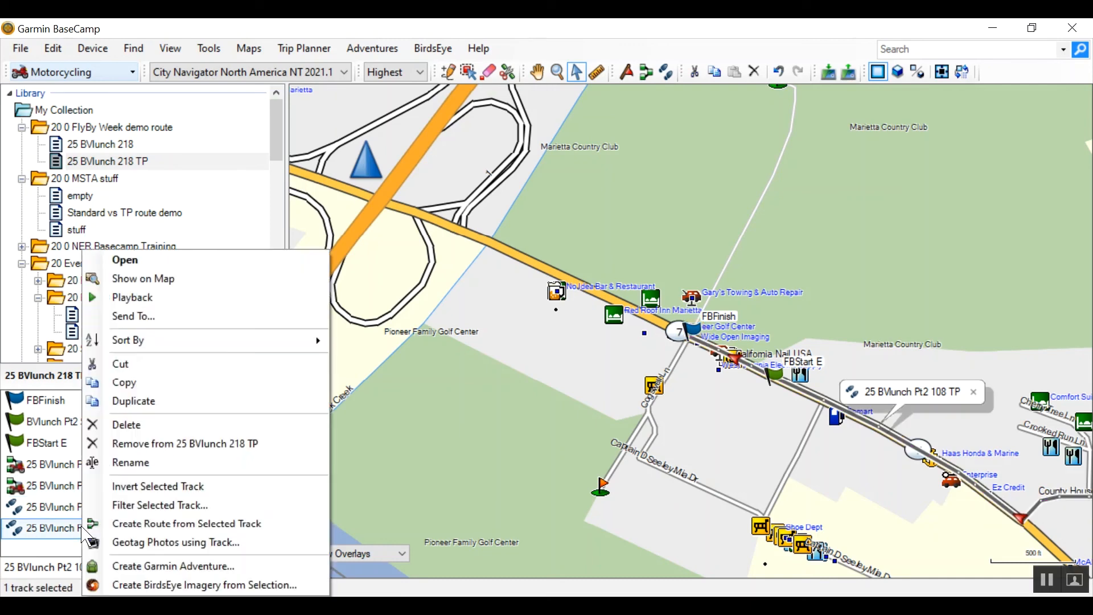
{"action": "left_click", "coordinate": [121, 425]}
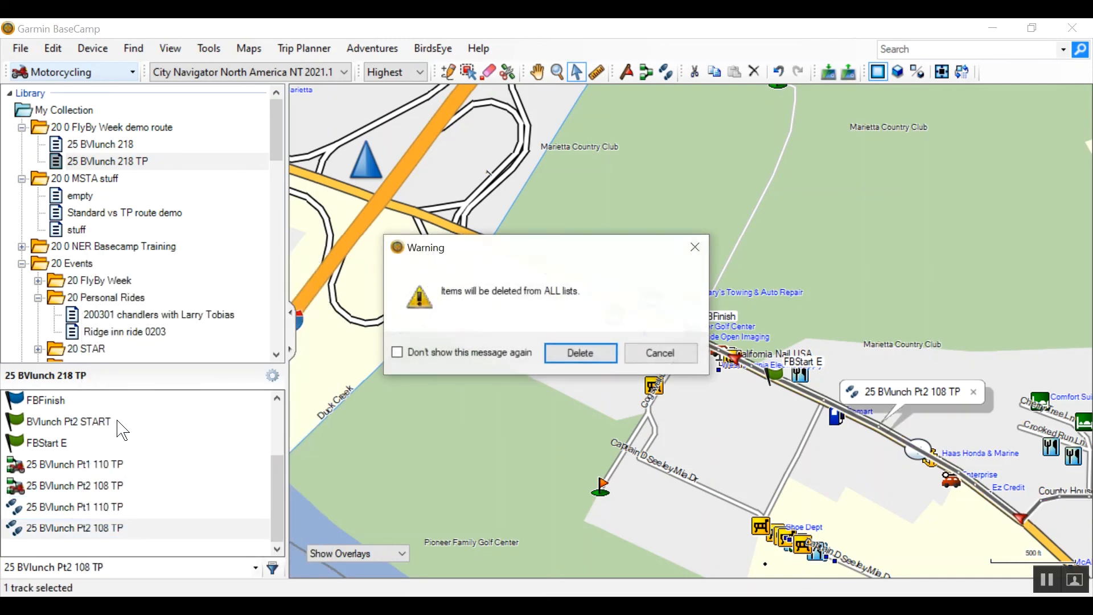
{"action": "left_click", "coordinate": [593, 365]}
Step: Create a new track from the 25 BVlunch Pt2 108 TP route
{"action": "left_click", "coordinate": [57, 508]}
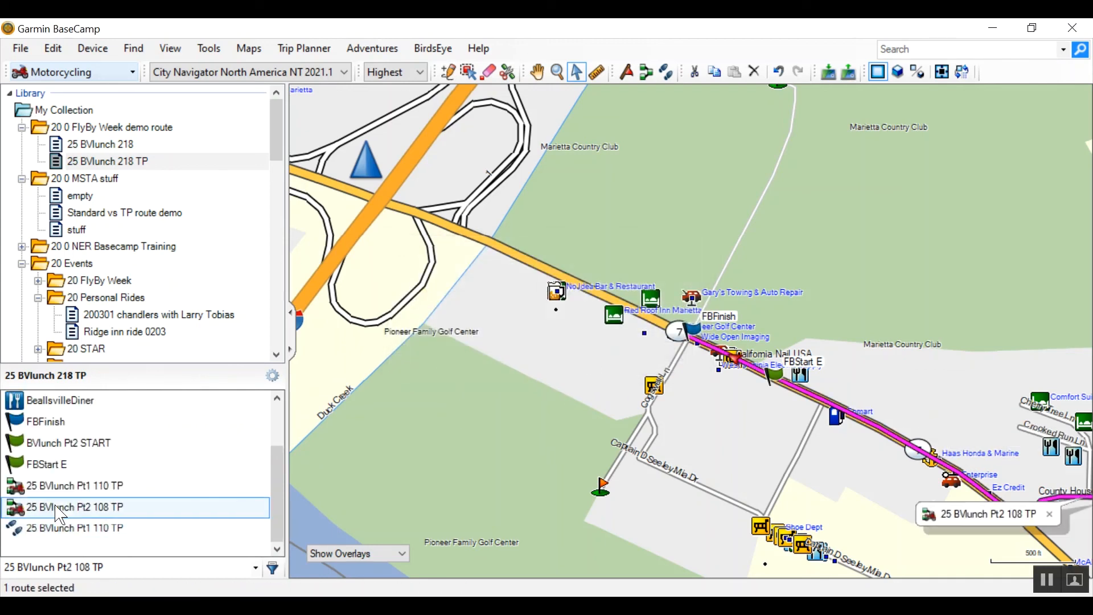
{"action": "right_click", "coordinate": [56, 507]}
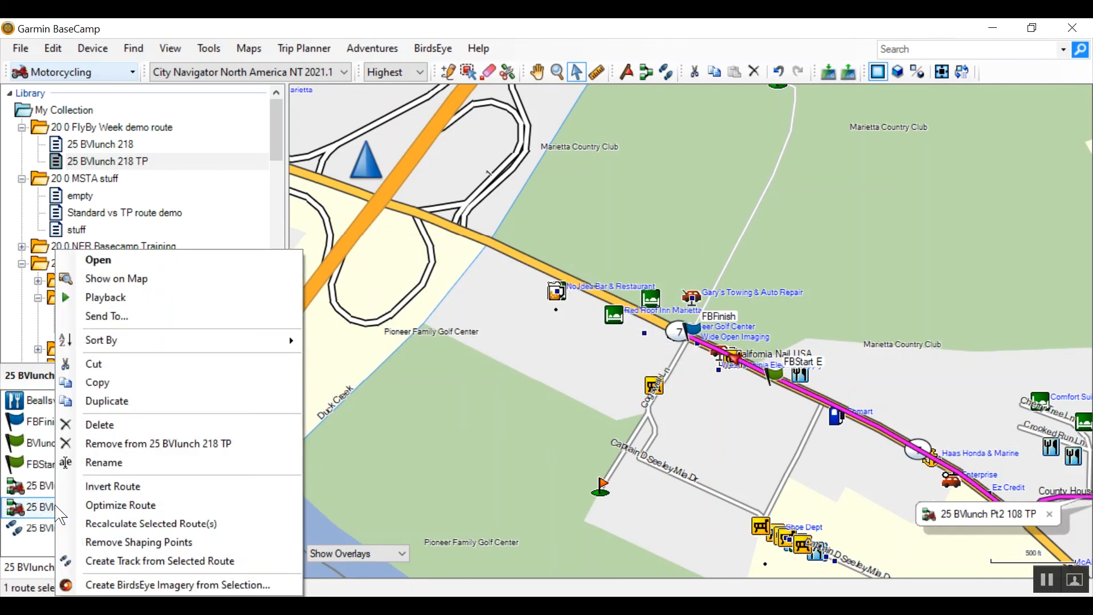
{"action": "left_click", "coordinate": [131, 562]}
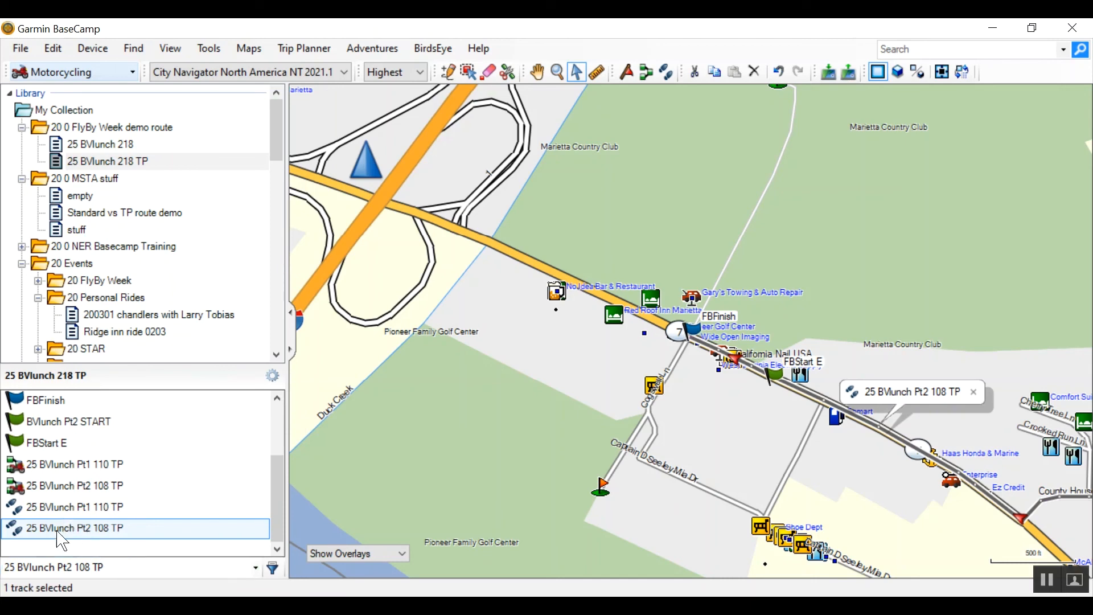
Step: Change the color of the 25 BVlunch Pt2 108 TP track to Green and close its properties
{"action": "double_click", "coordinate": [20, 535]}
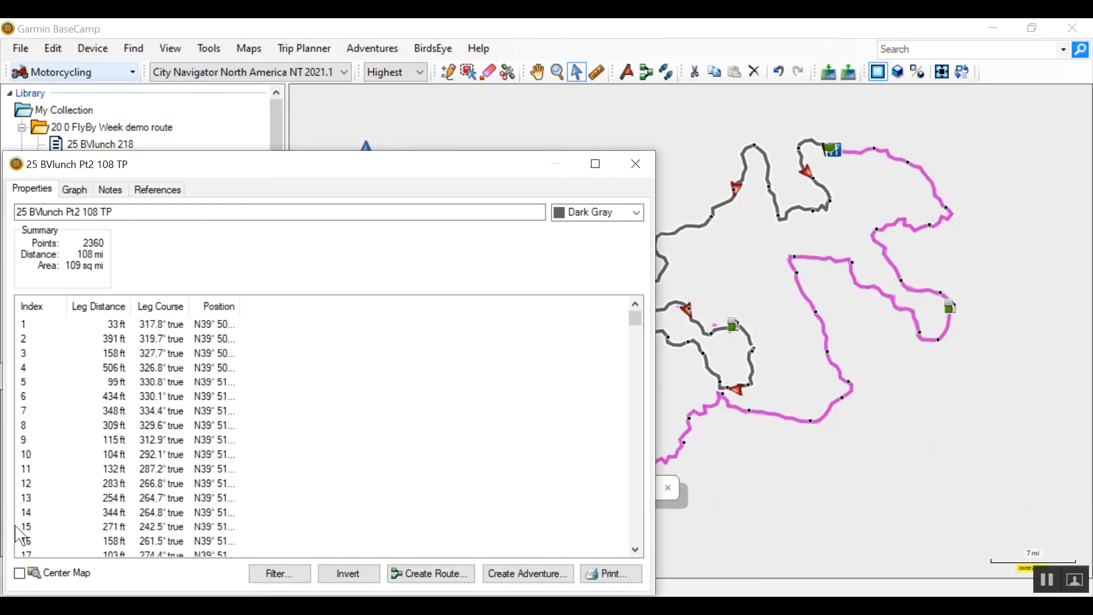
{"action": "left_click", "coordinate": [639, 211]}
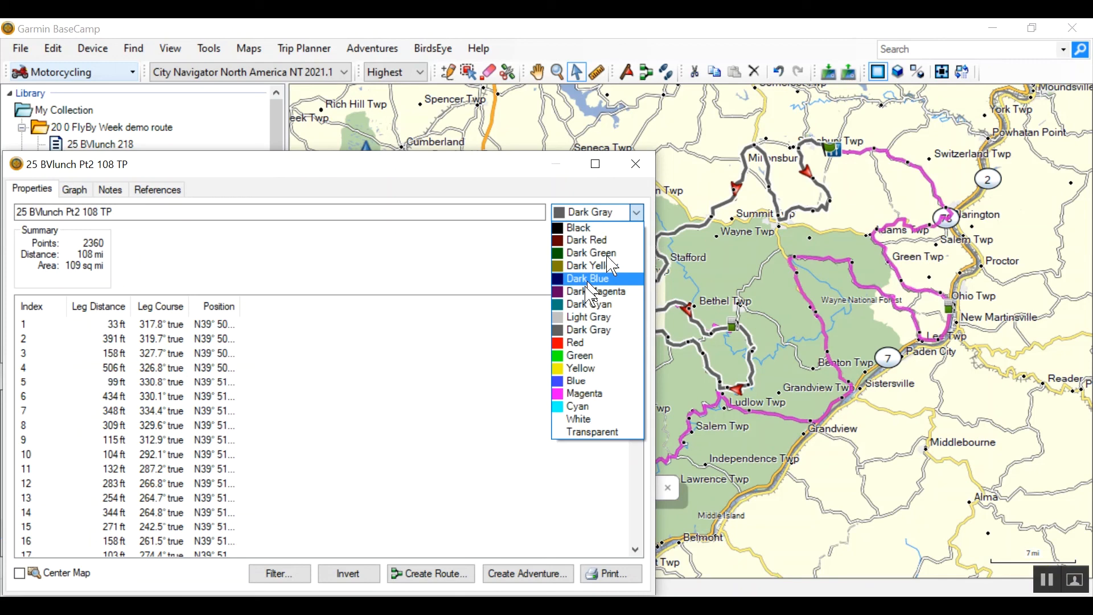
{"action": "left_click", "coordinate": [576, 357]}
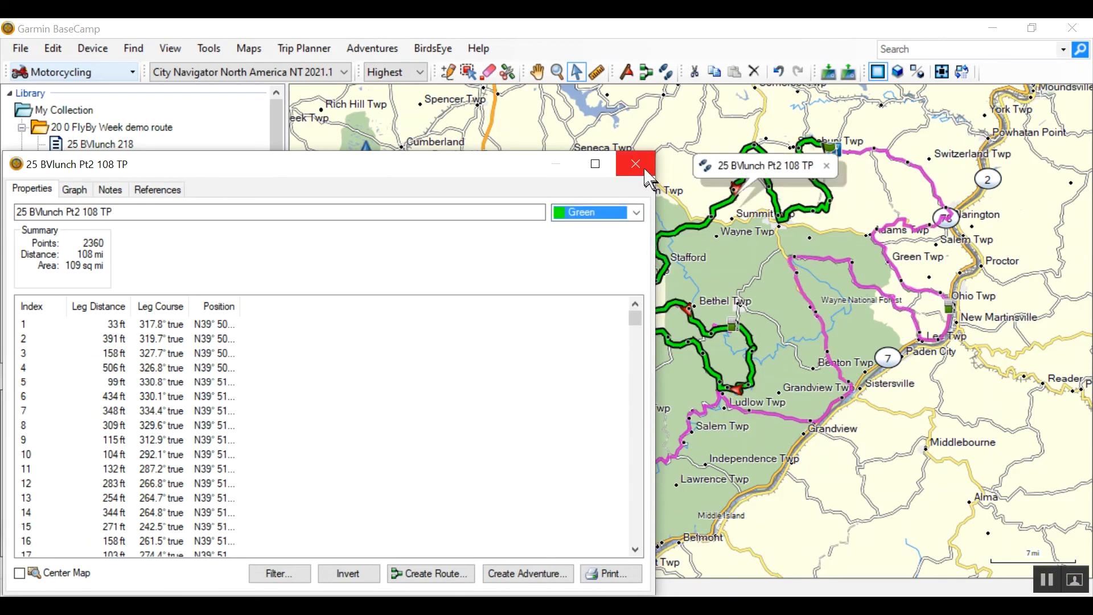
{"action": "left_click", "coordinate": [636, 164]}
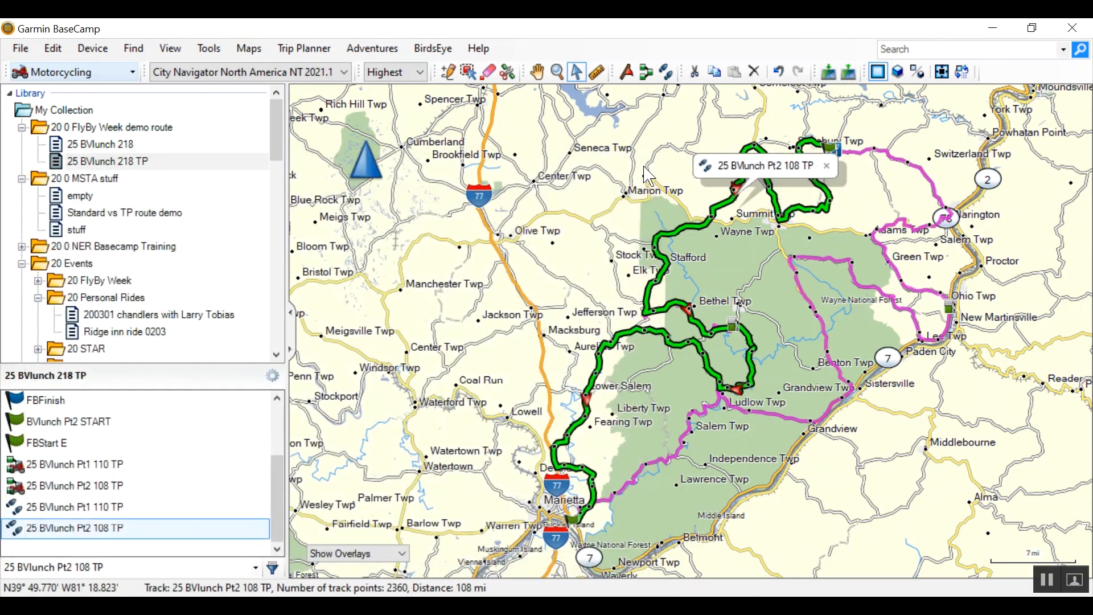
Step: Change the color of the 25 BVlunch Pt1 110 TP track to Green and close its properties
{"action": "double_click", "coordinate": [53, 506]}
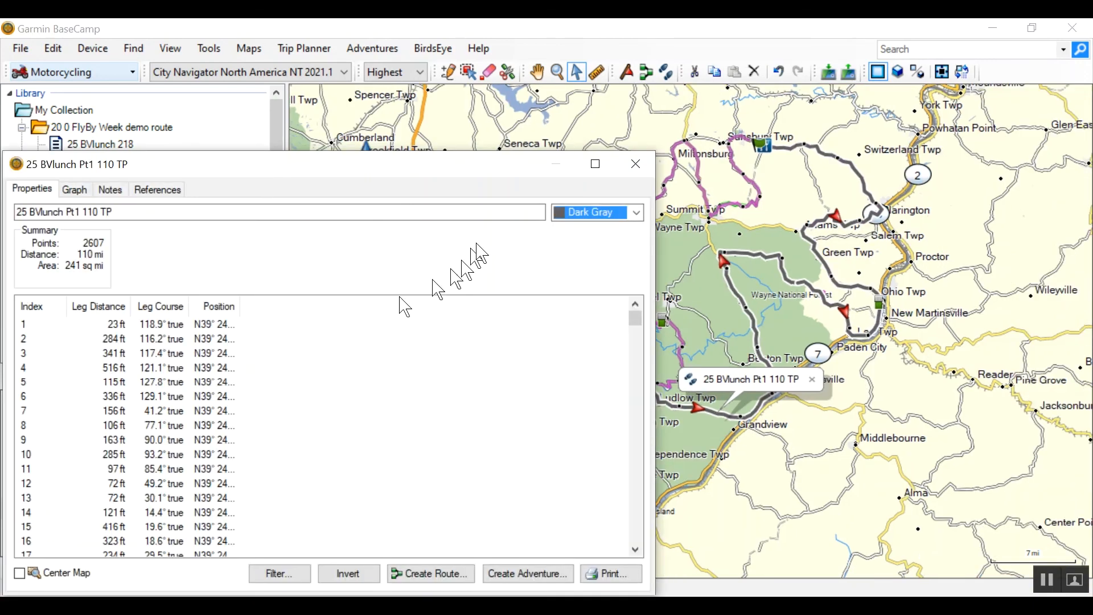
{"action": "left_click", "coordinate": [637, 212]}
{"action": "left_click", "coordinate": [578, 356]}
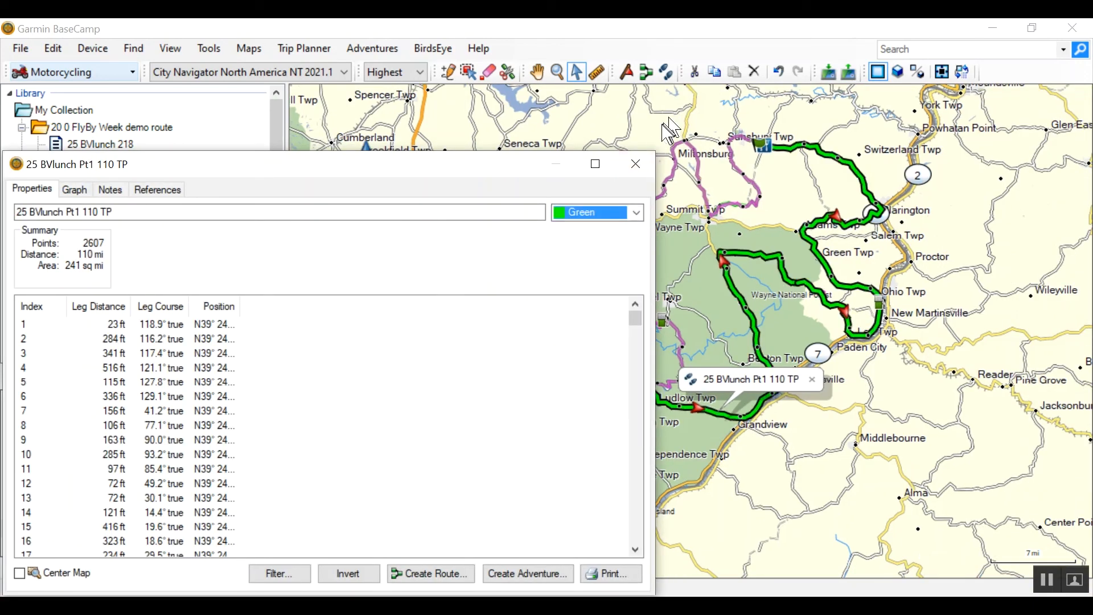
{"action": "left_click", "coordinate": [635, 167]}
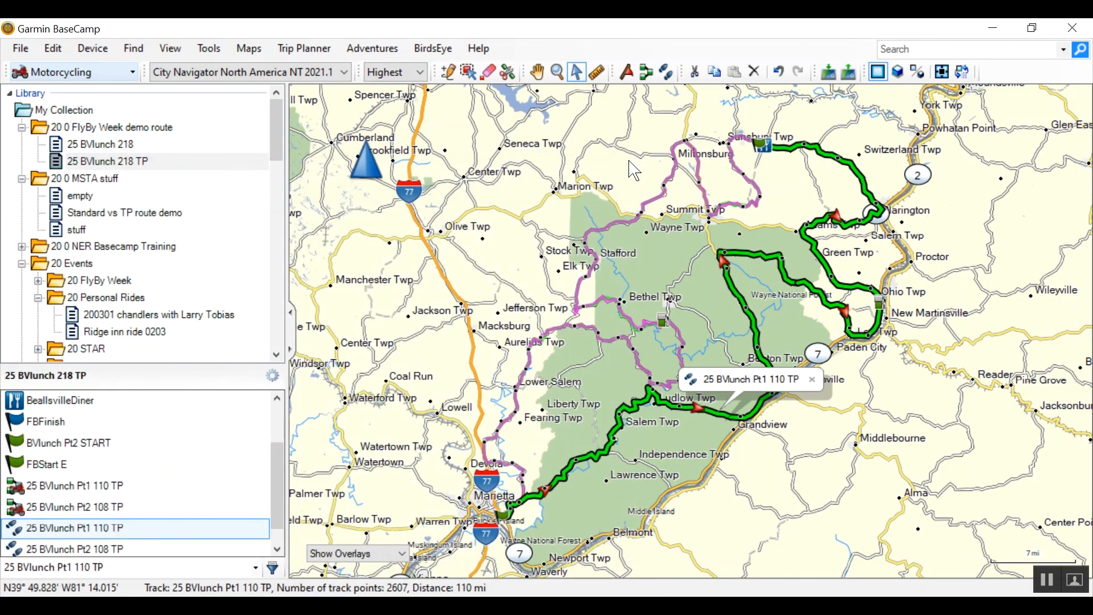